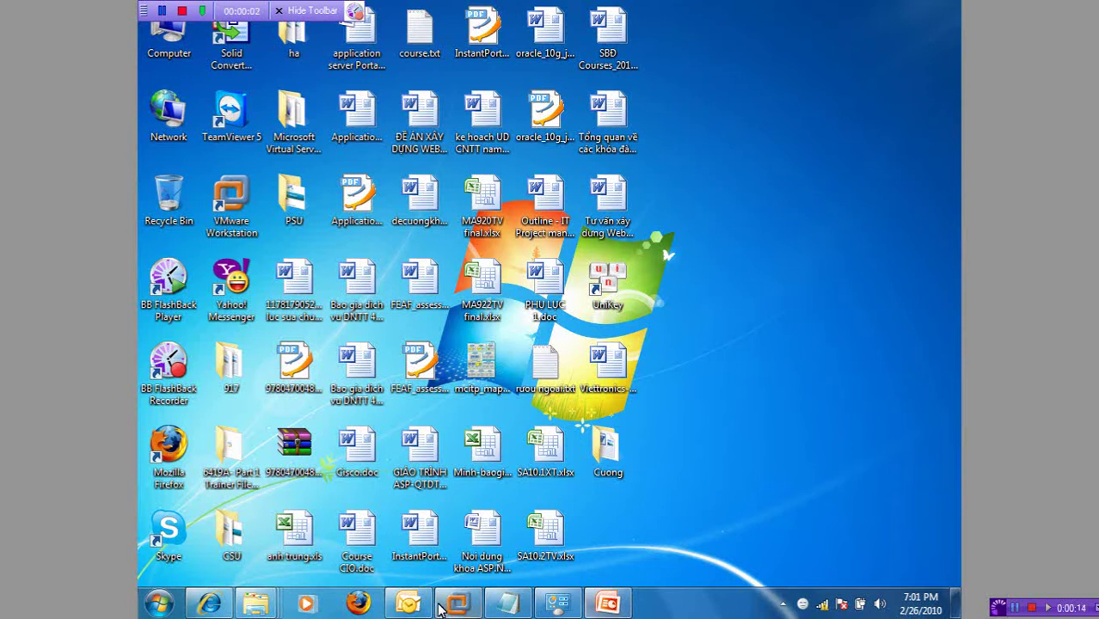
Step: Bring up the Win2k8 virtual machine window in VMware Workstation and maximize it
click(461, 605)
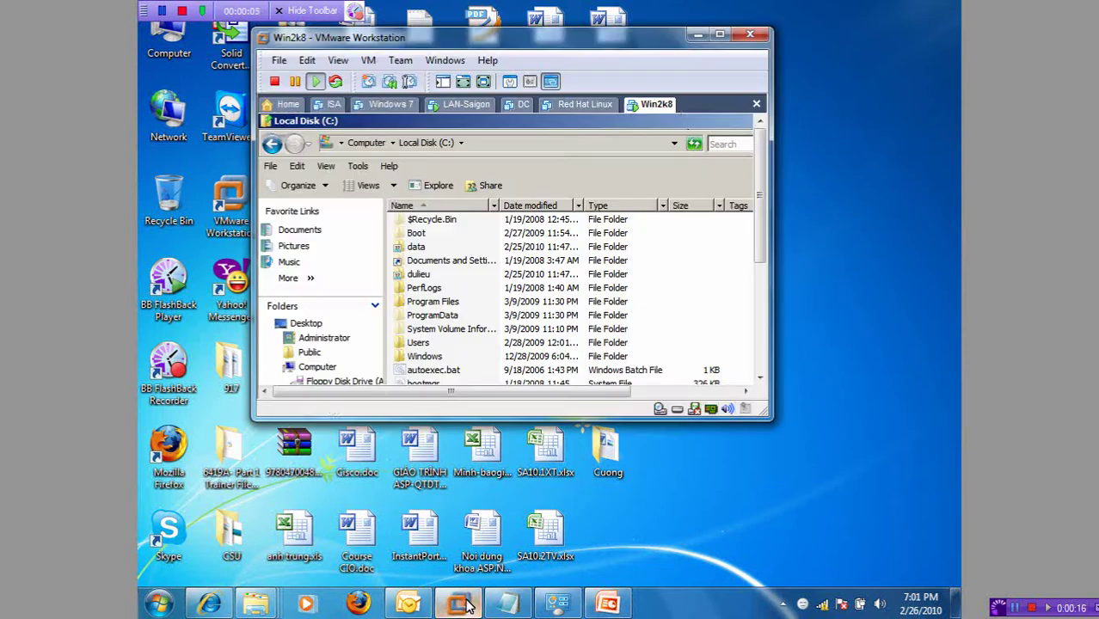
click(719, 35)
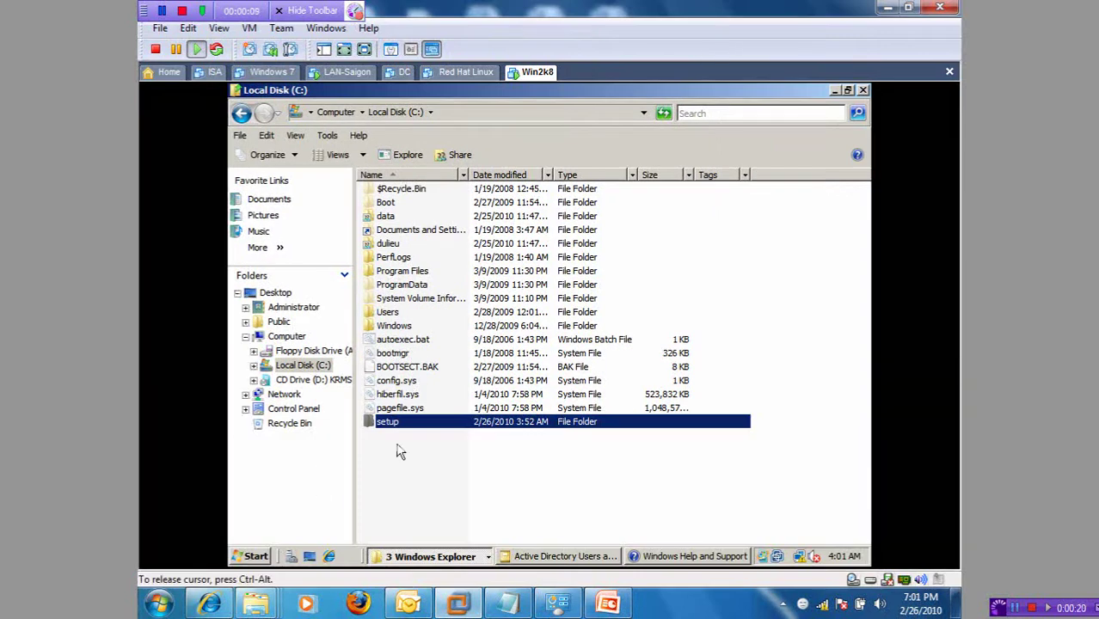
Step: Create a new folder named dulieuhethong on Local Disk (C:)
right_click(370, 469)
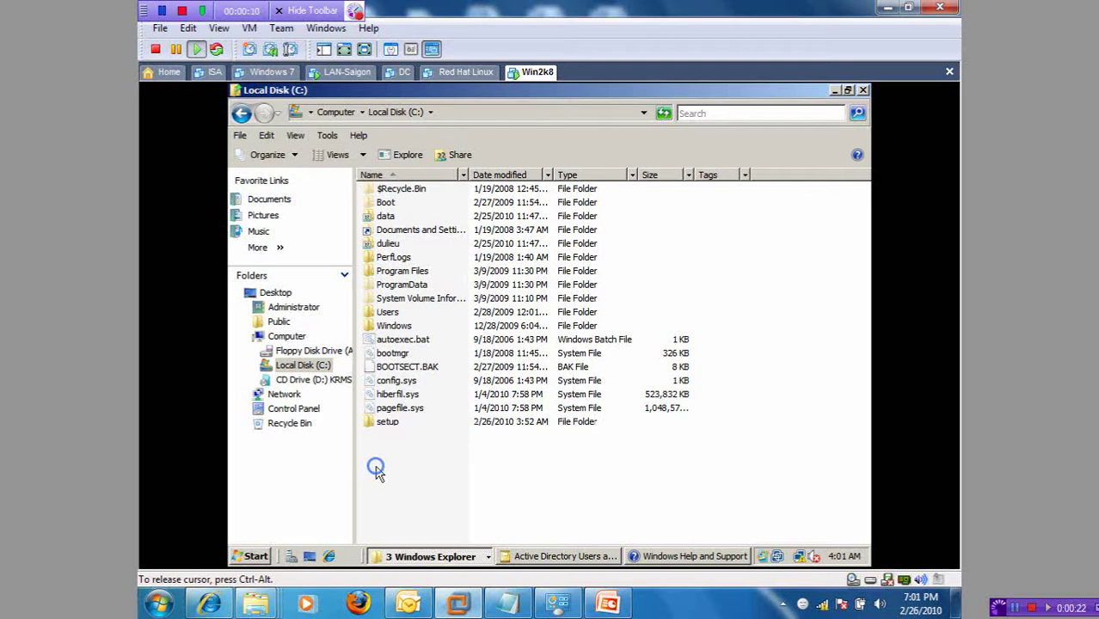
mouse_move(447, 435)
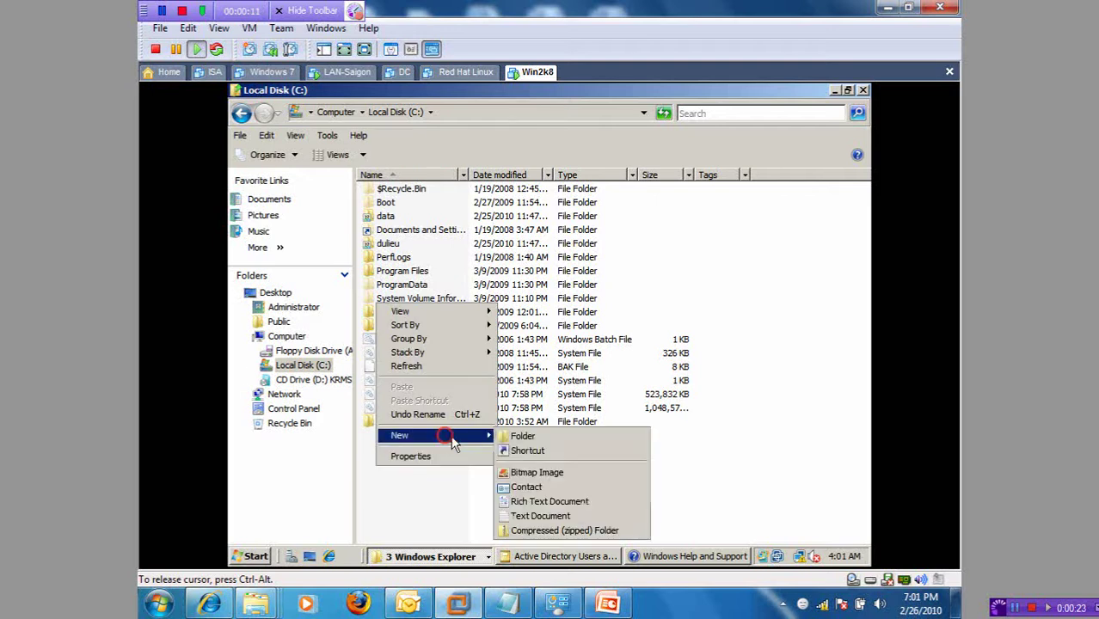
click(550, 436)
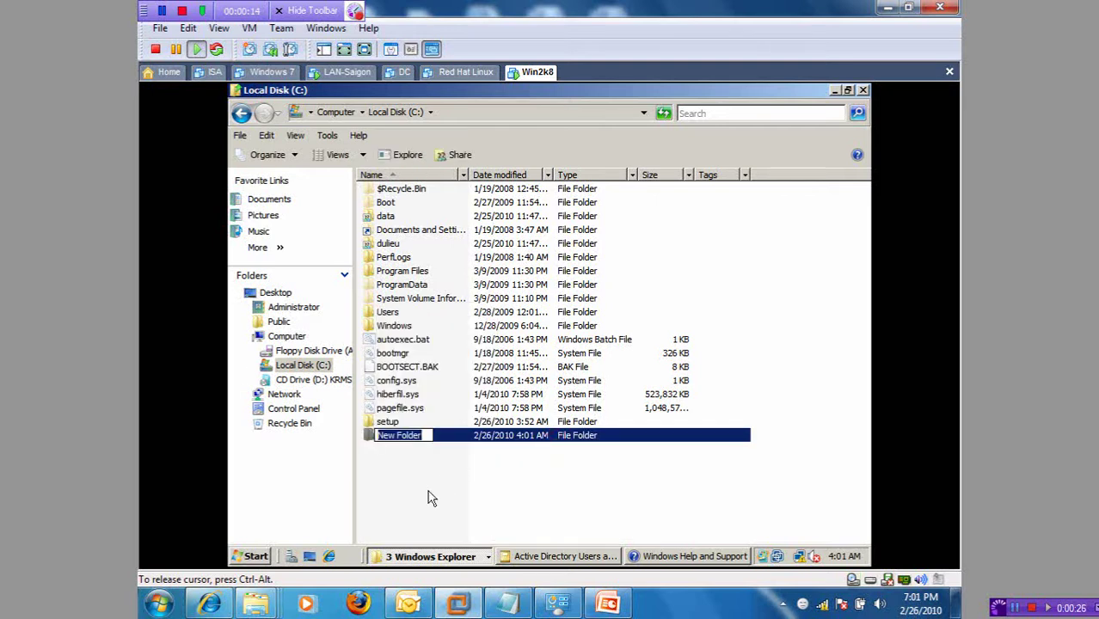
text(duli)
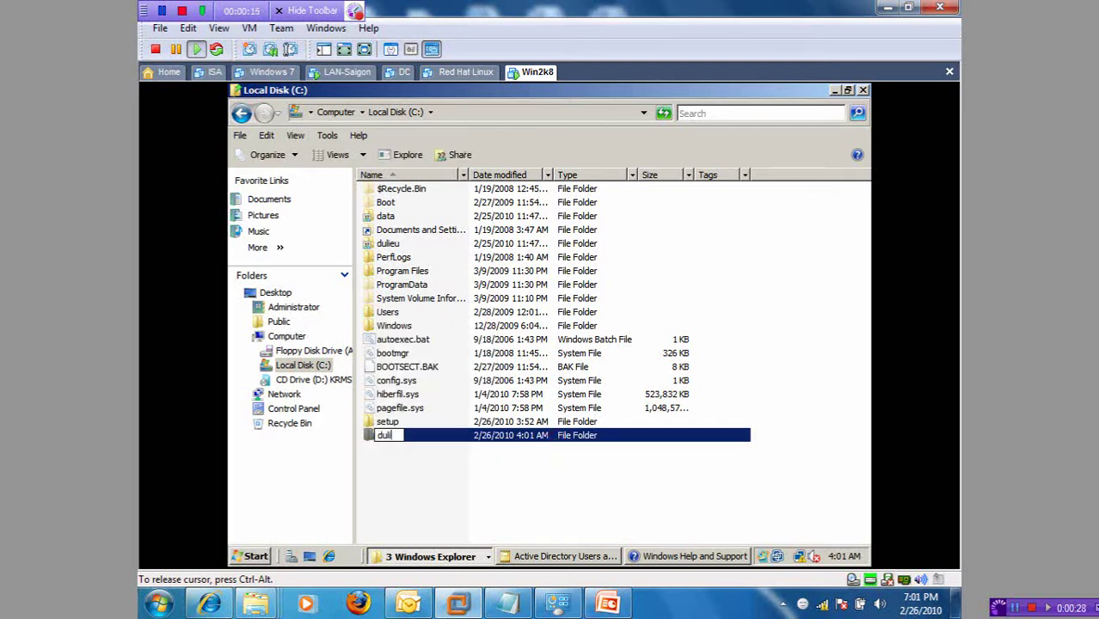
text(eunethong)
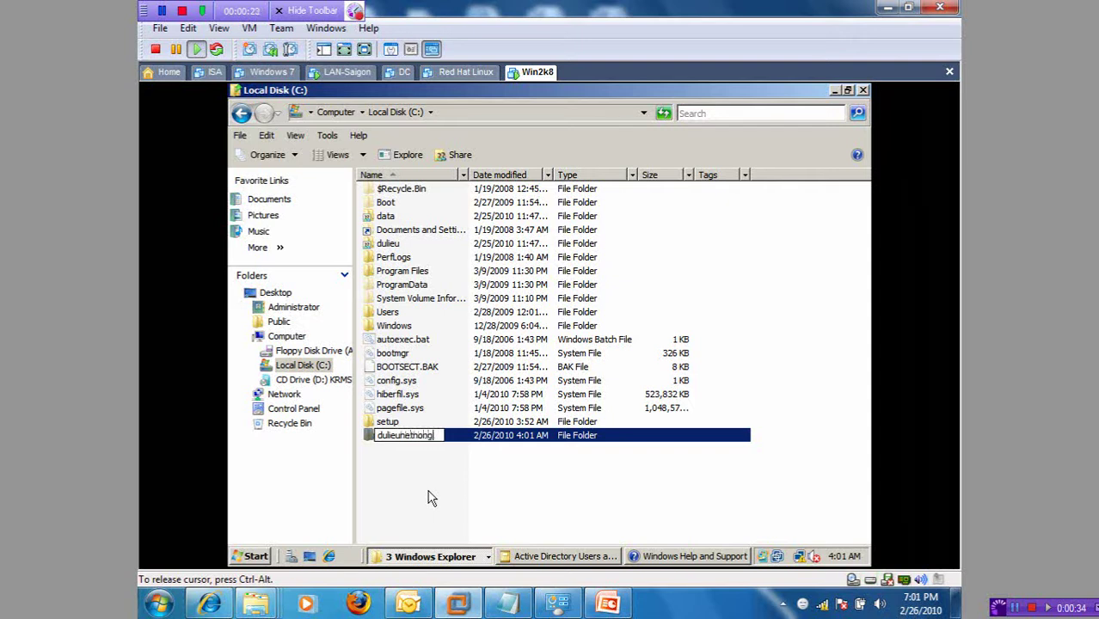
key(Return)
Step: Inside dulieuhethong, create New Text Document.txt containing 'fdasdfsdfdsf' and save it
double_click(417, 437)
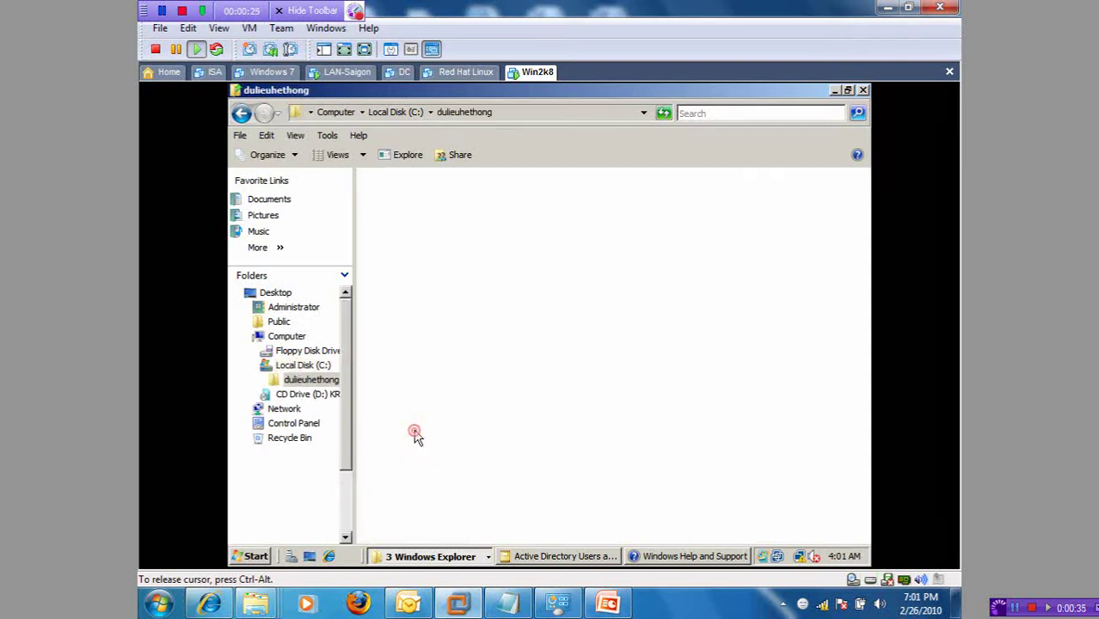
right_click(392, 287)
mouse_move(436, 440)
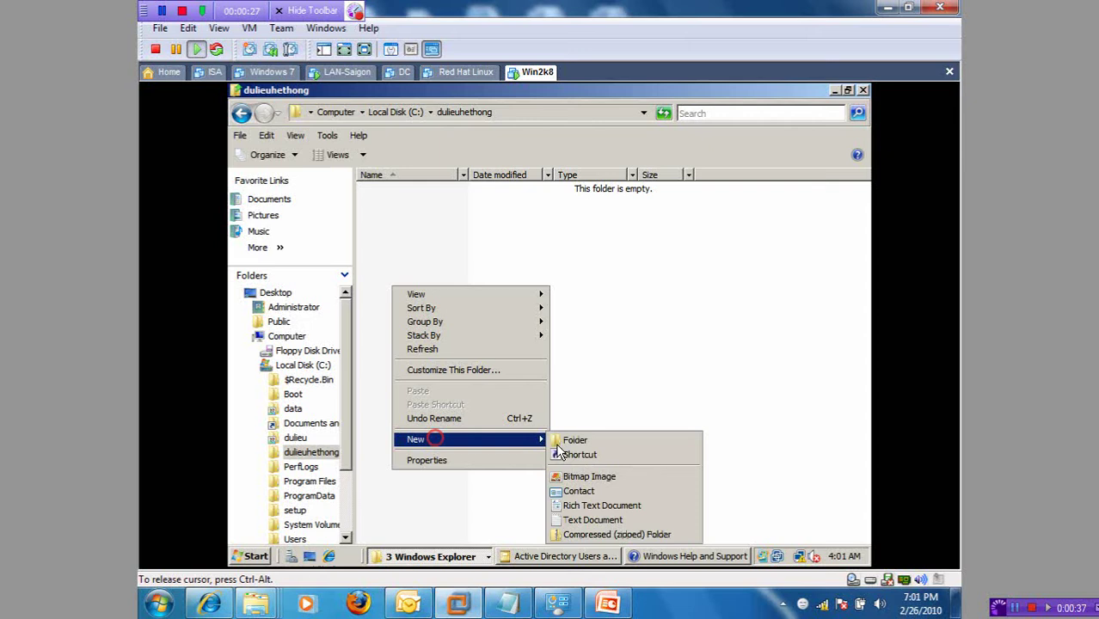
click(612, 520)
click(443, 371)
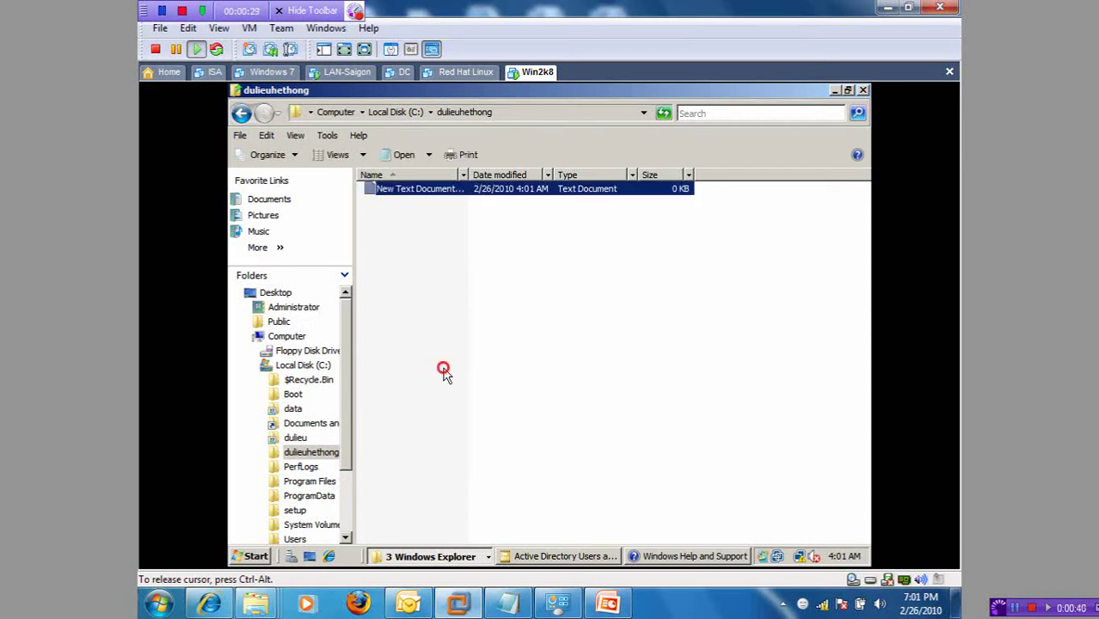
double_click(406, 190)
text(fdasdfsdfdsf)
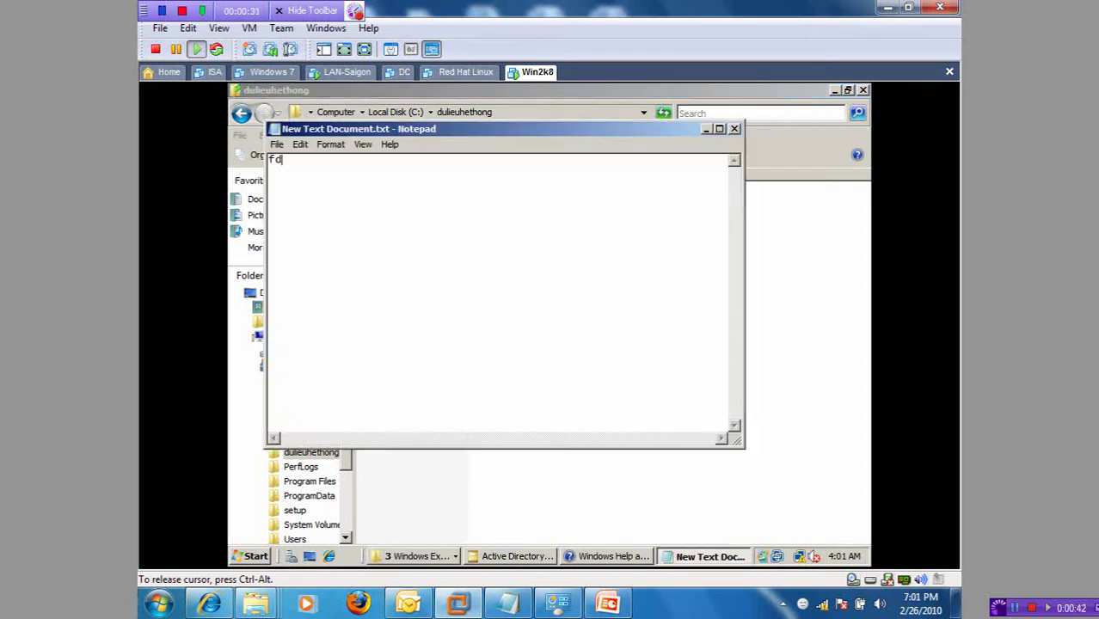
click(735, 130)
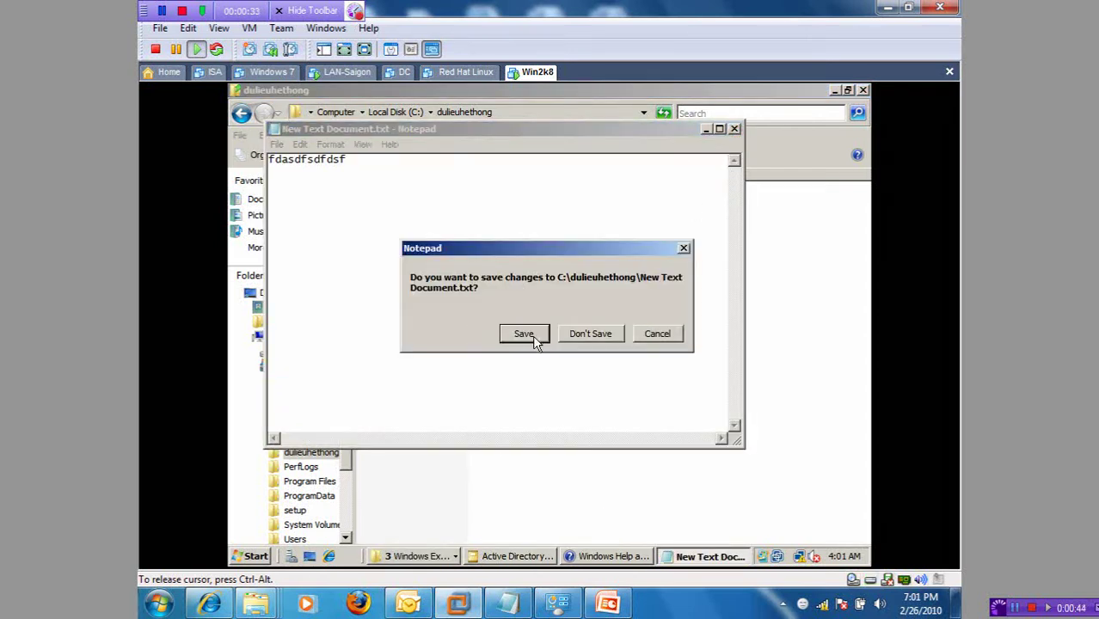
click(526, 333)
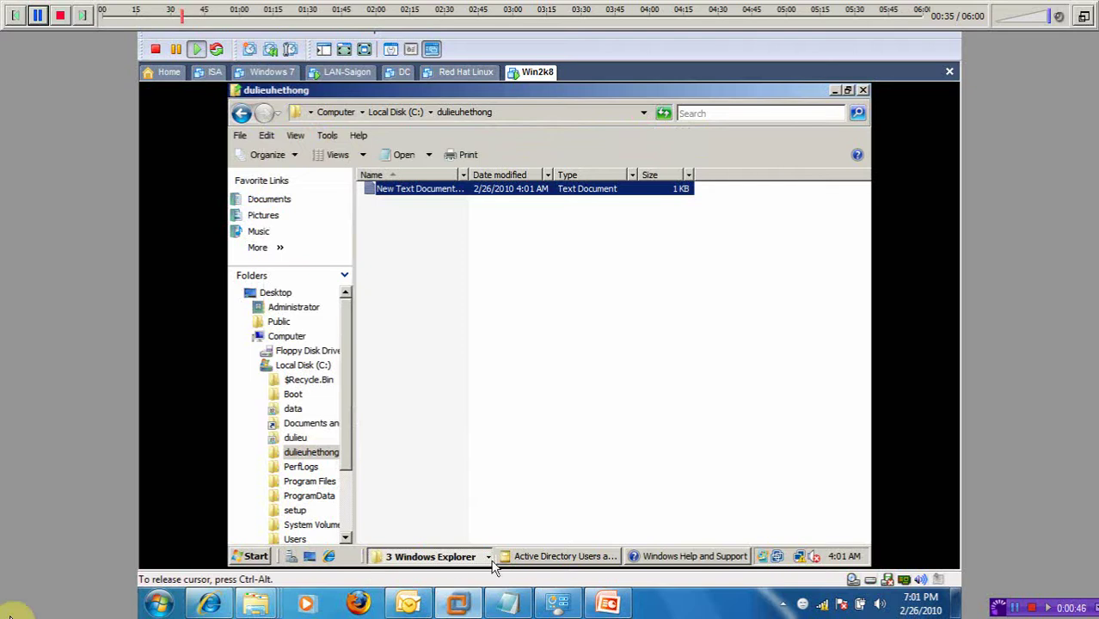
Step: Start a new user in the Netpro > Ketoan OU of Active Directory Users and Computers
click(550, 557)
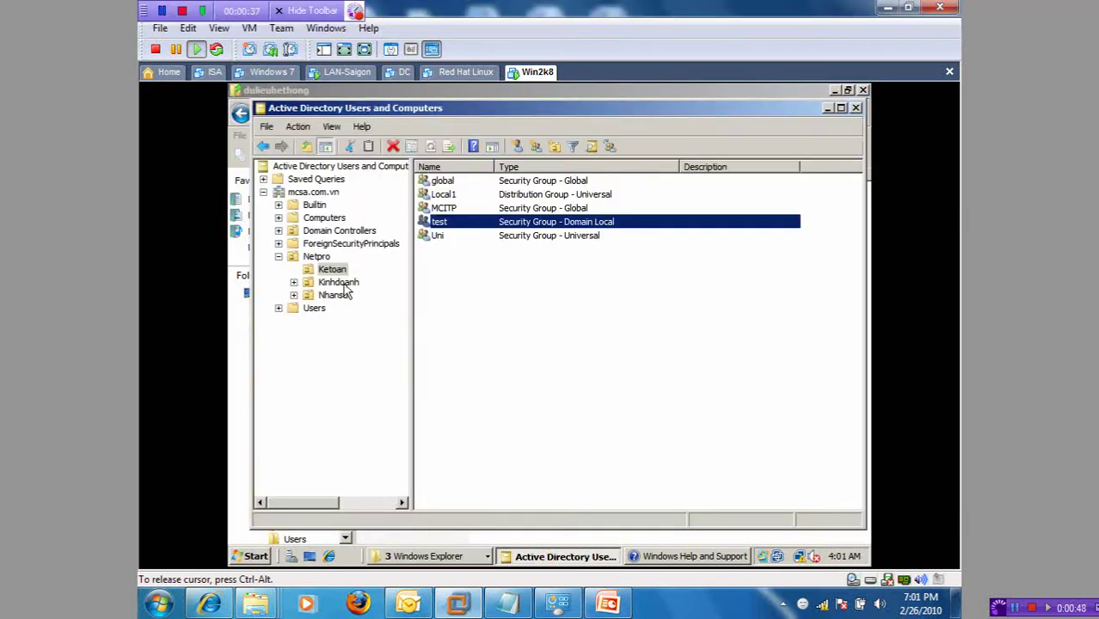
click(317, 256)
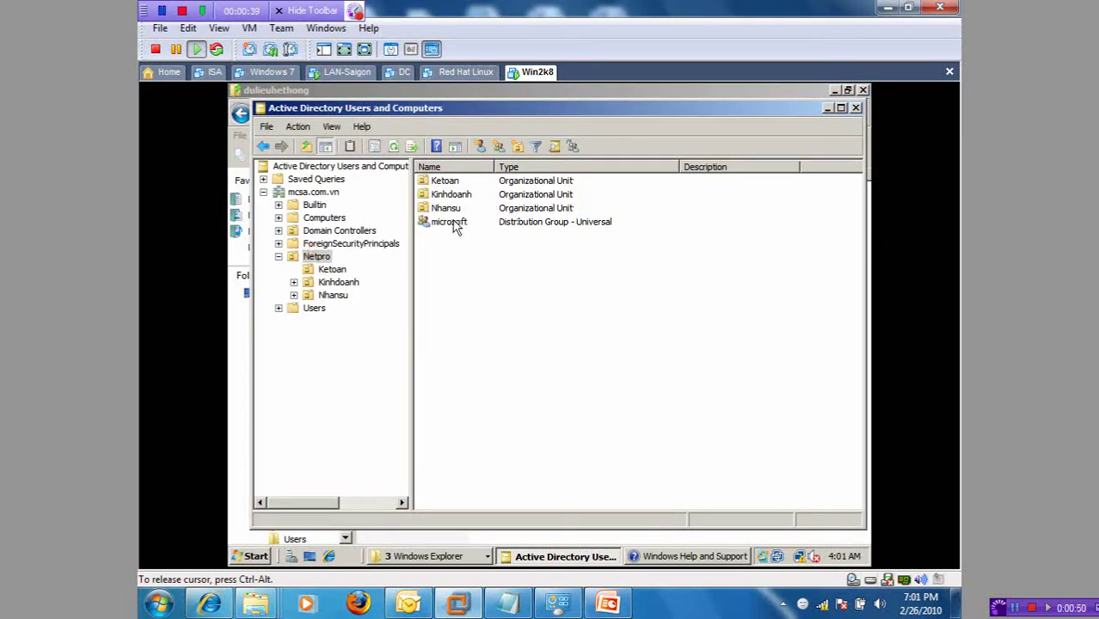
click(331, 269)
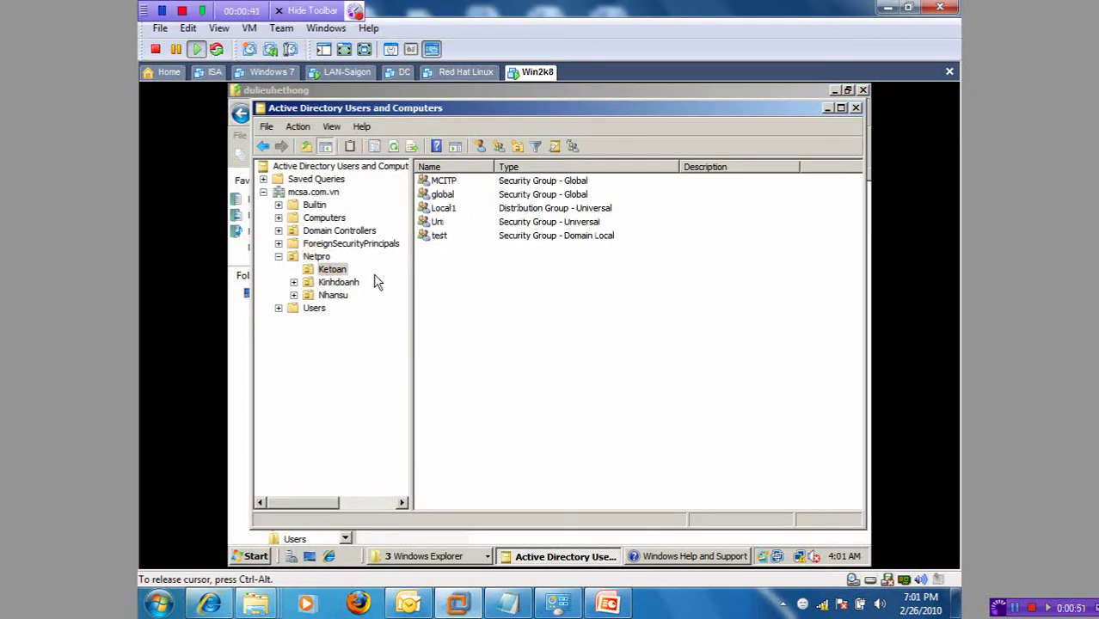
right_click(442, 259)
mouse_move(498, 320)
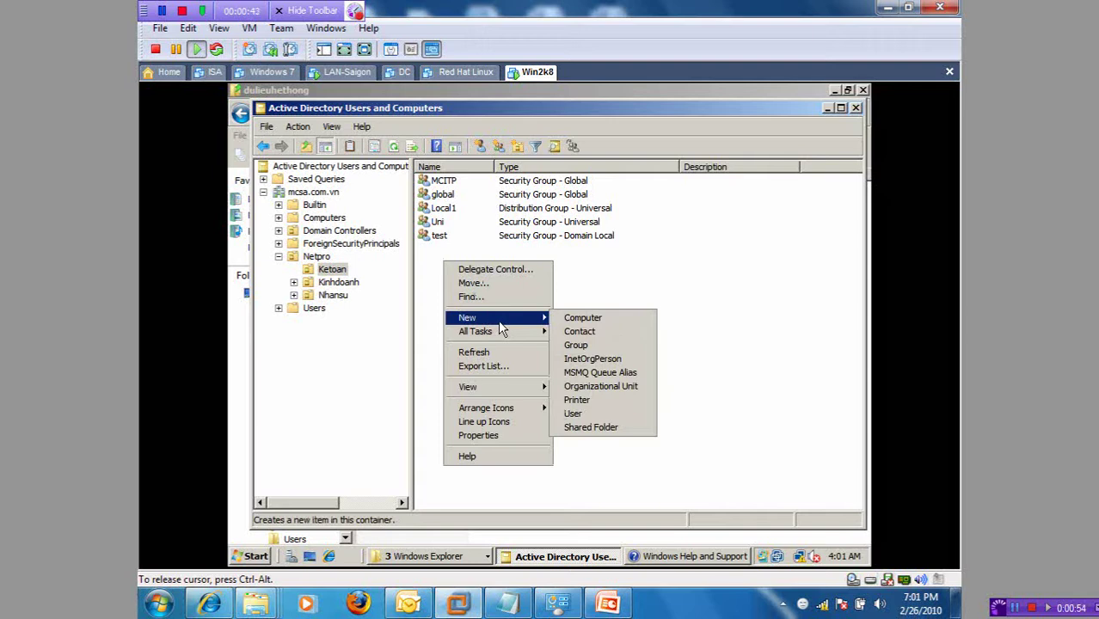
click(587, 414)
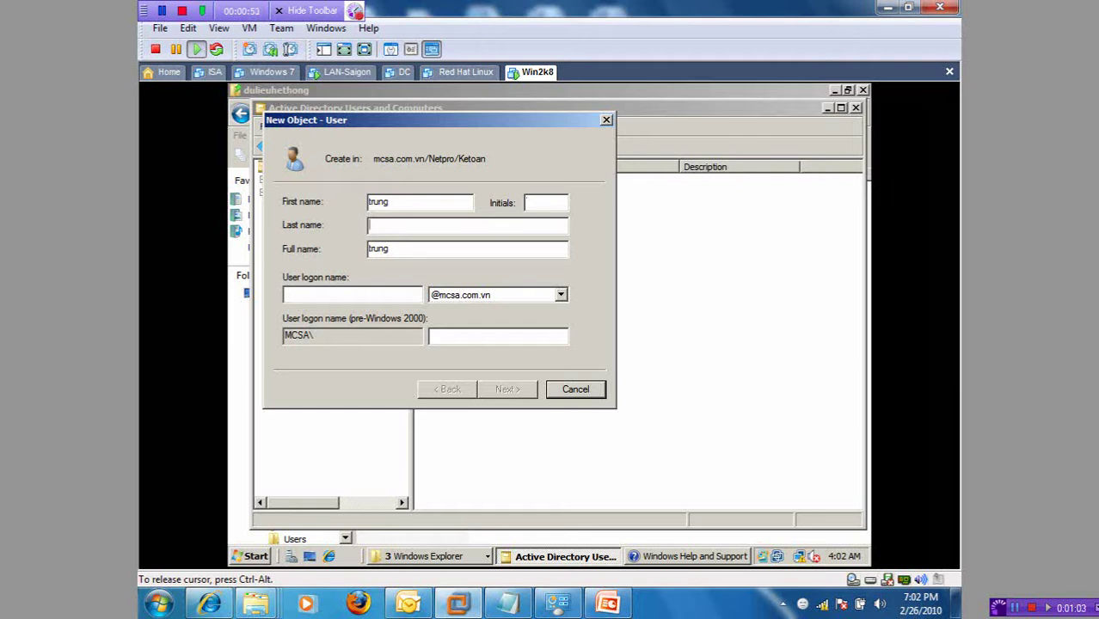
Step: Enter the new user's last name and user logon name
key(Tab)
click(383, 227)
key(Tab)
key(Tab)
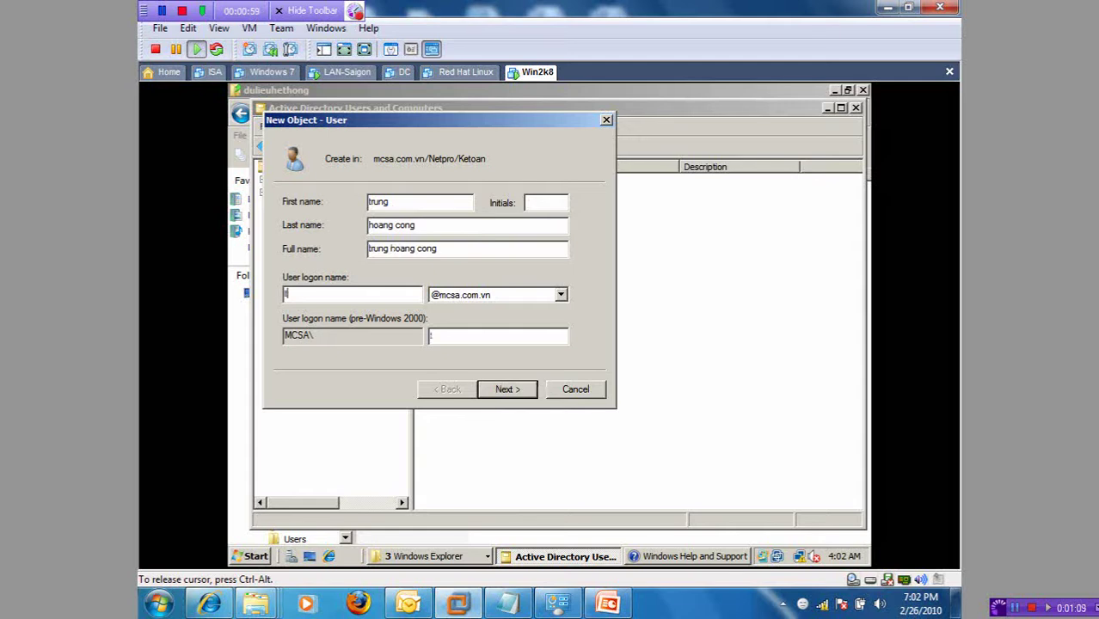
key(Return)
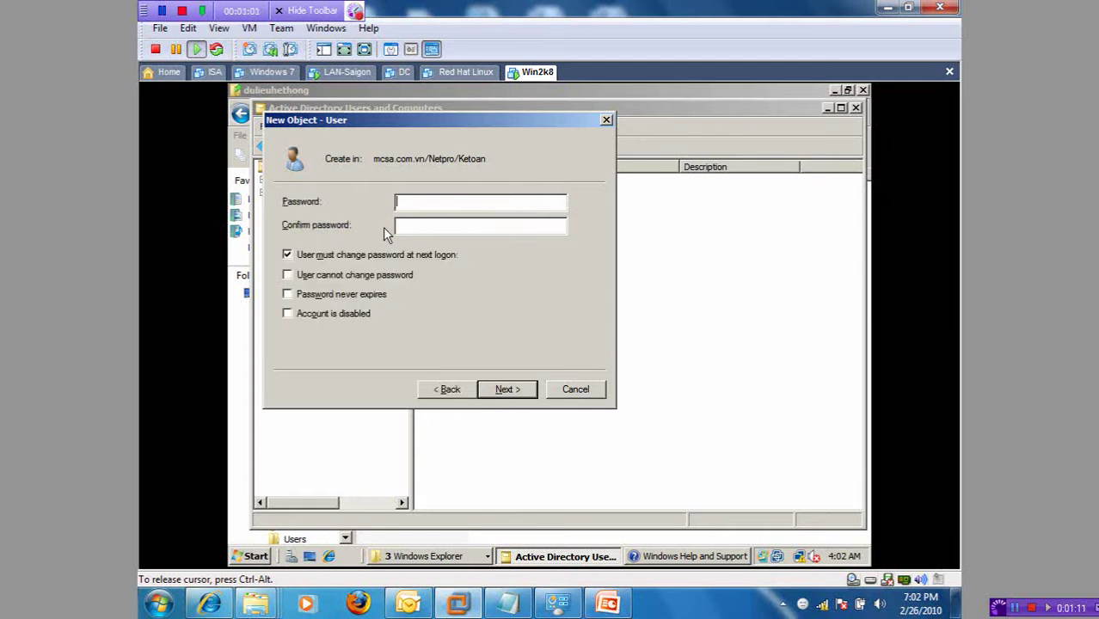
Step: Set the account's password and finish creating the user
text(123456)
click(507, 390)
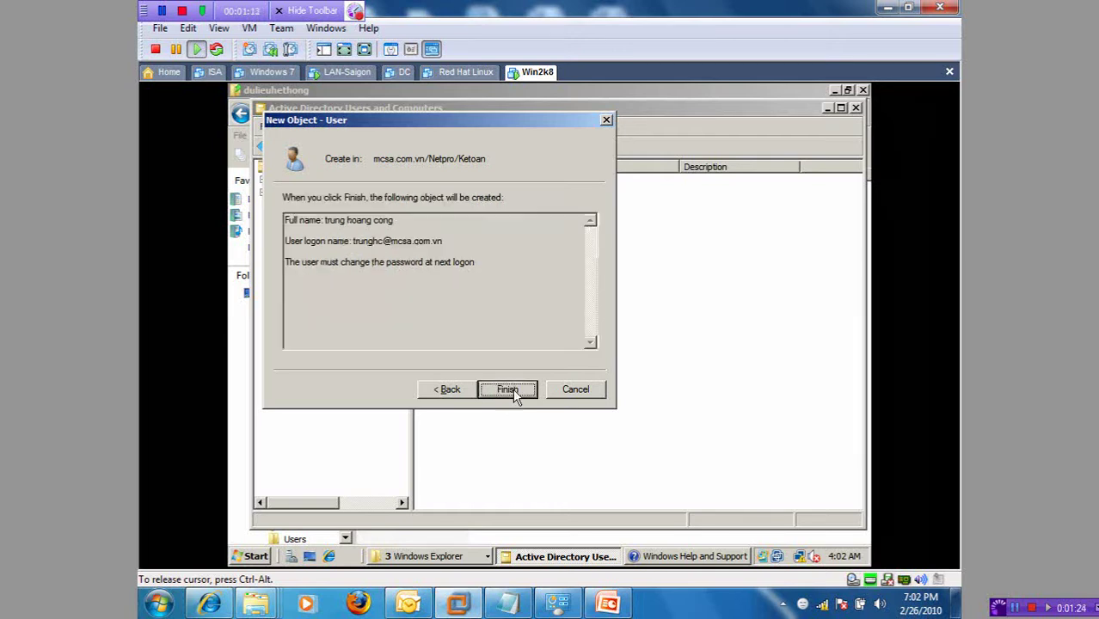
click(509, 389)
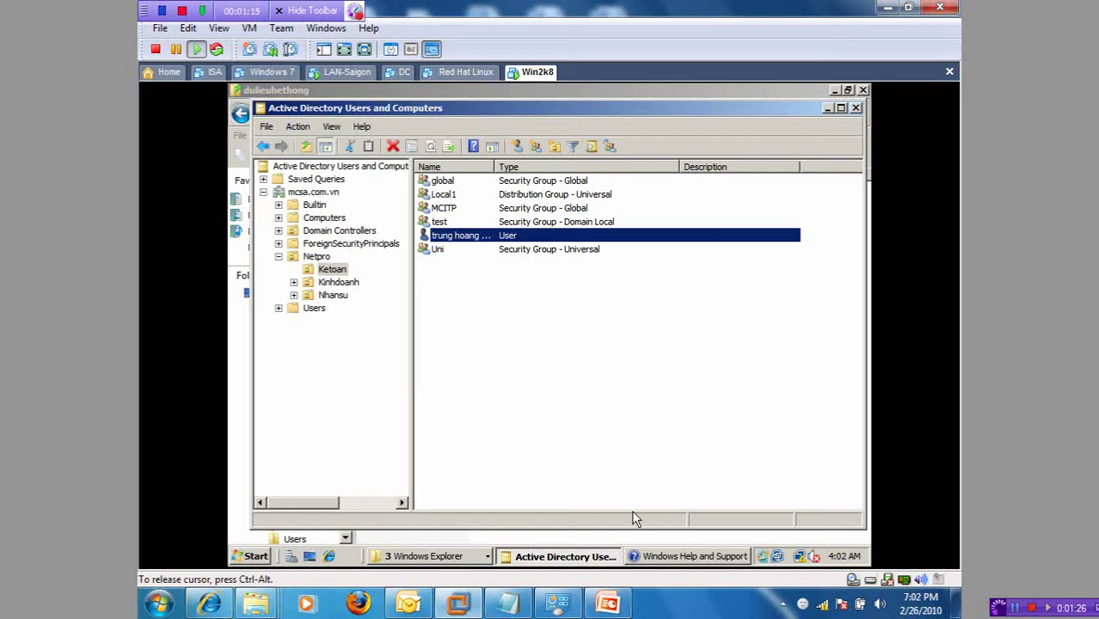
Step: Return to Local Disk (C:) and open dulieuhethong's Advanced Security Settings for editing
click(402, 556)
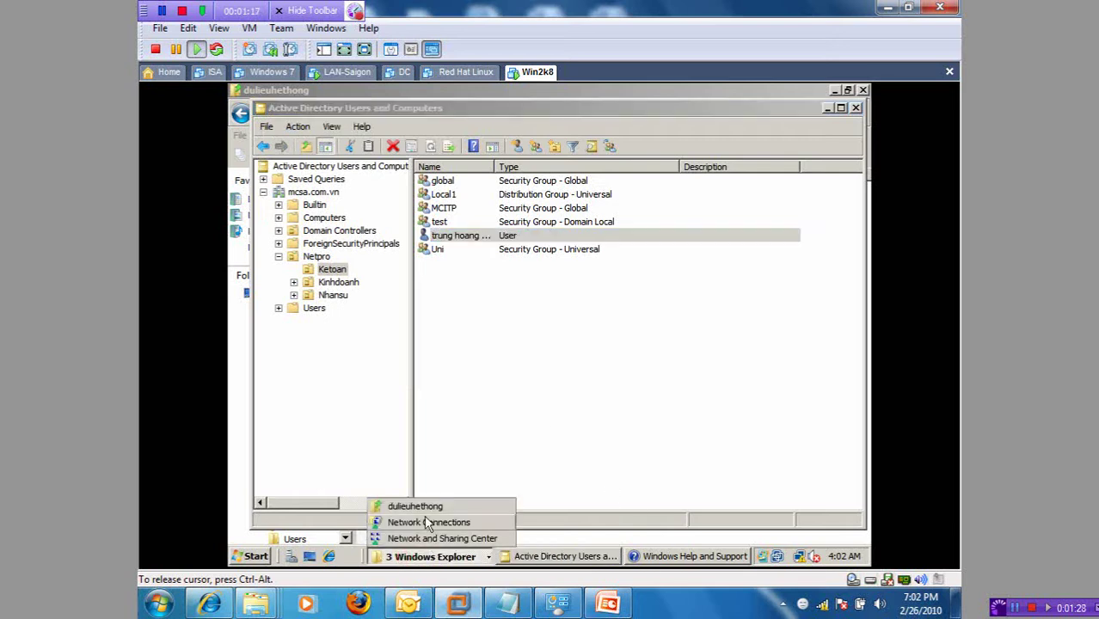
click(415, 507)
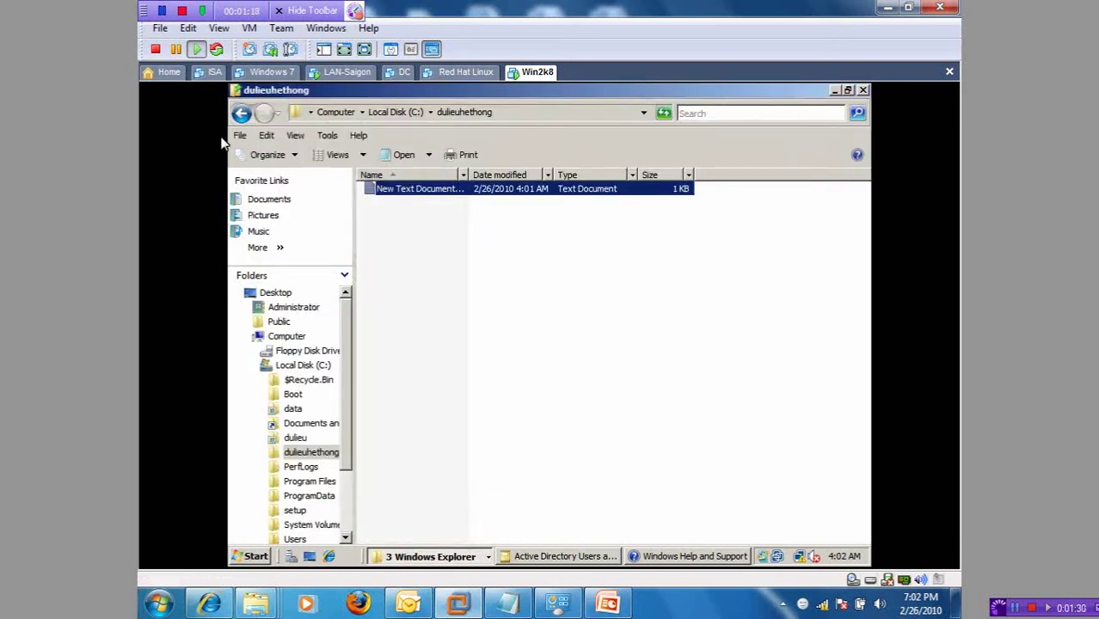
click(242, 114)
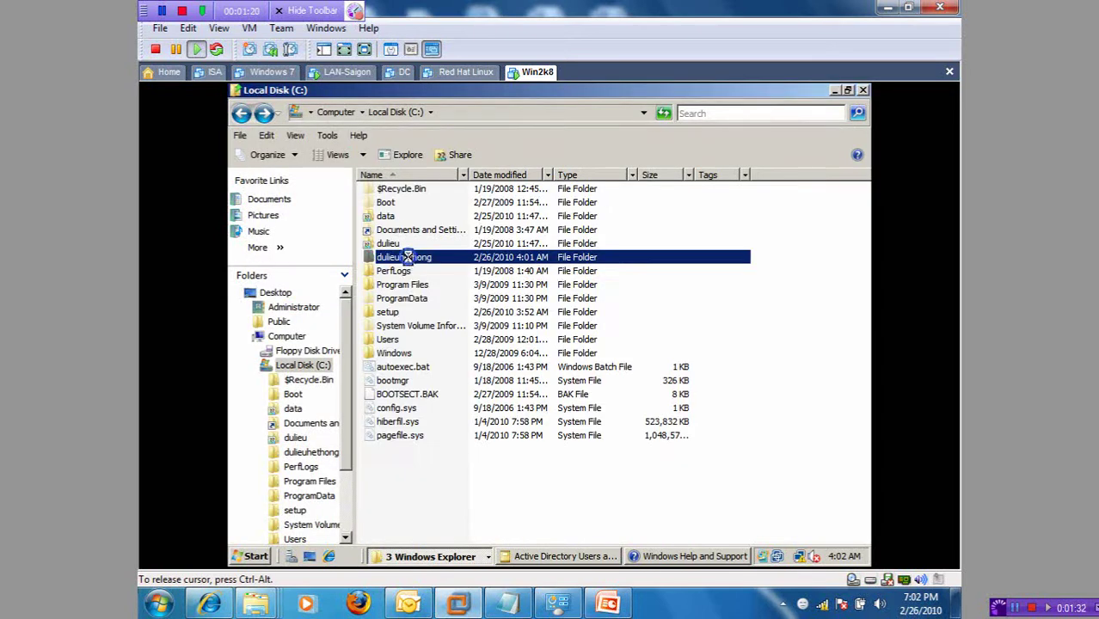
right_click(410, 260)
click(496, 442)
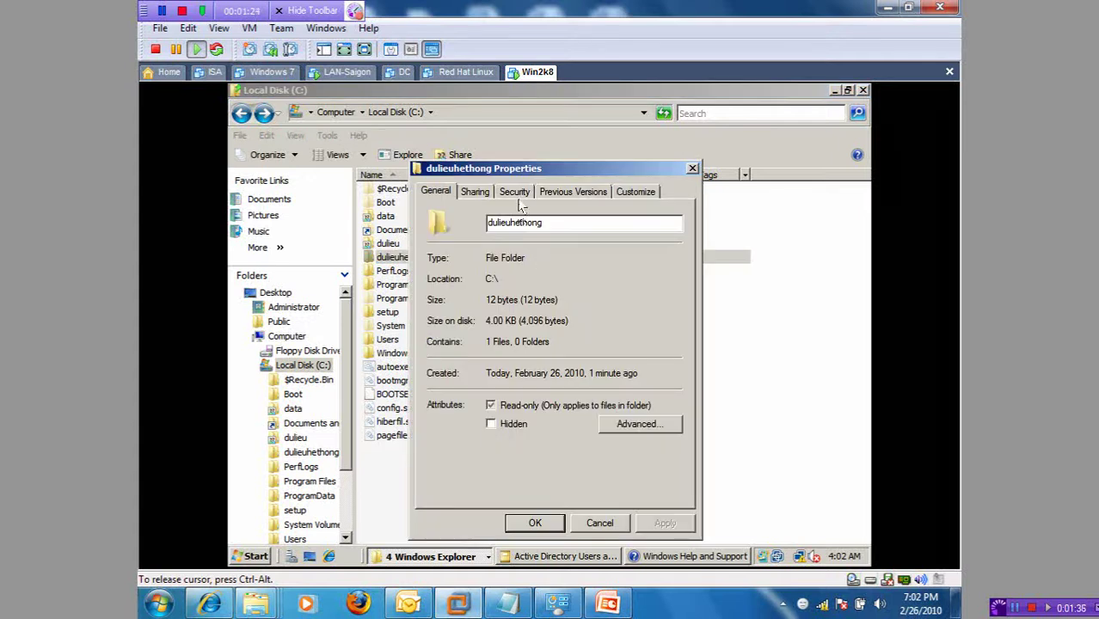
click(515, 191)
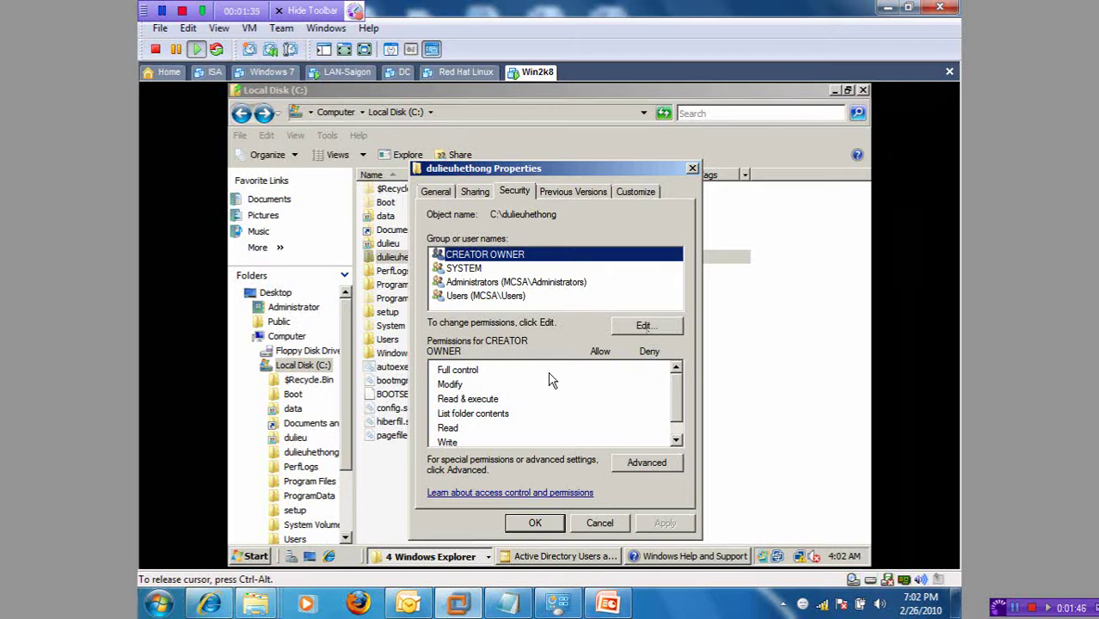
click(660, 462)
click(431, 441)
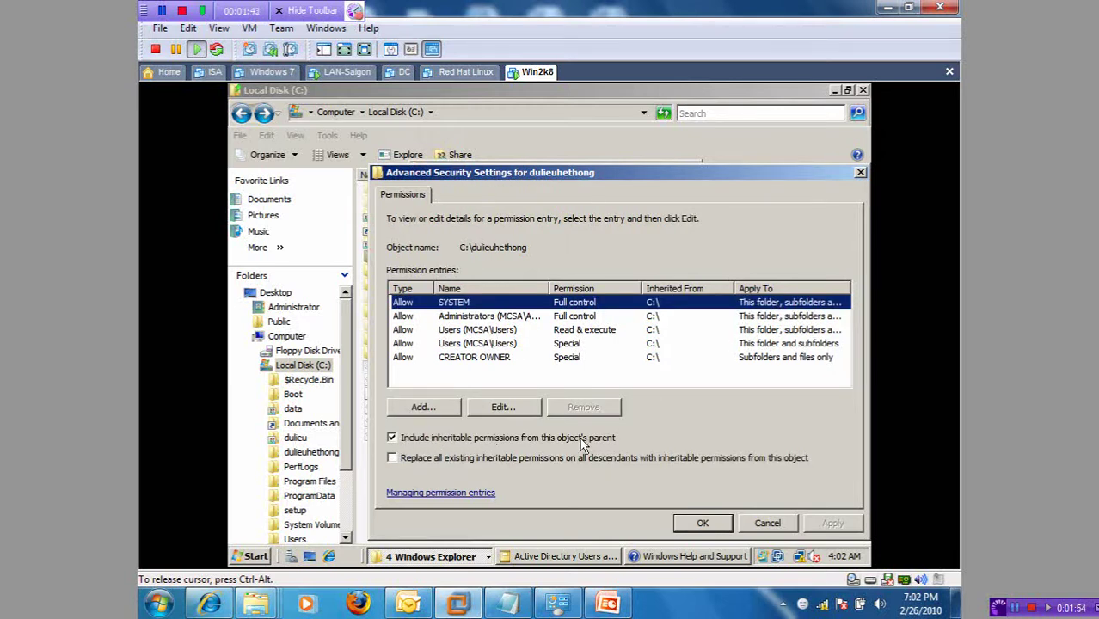
Step: Turn off permission inheritance on dulieuhethong, copying inherited entries as explicit permissions
click(557, 438)
click(479, 323)
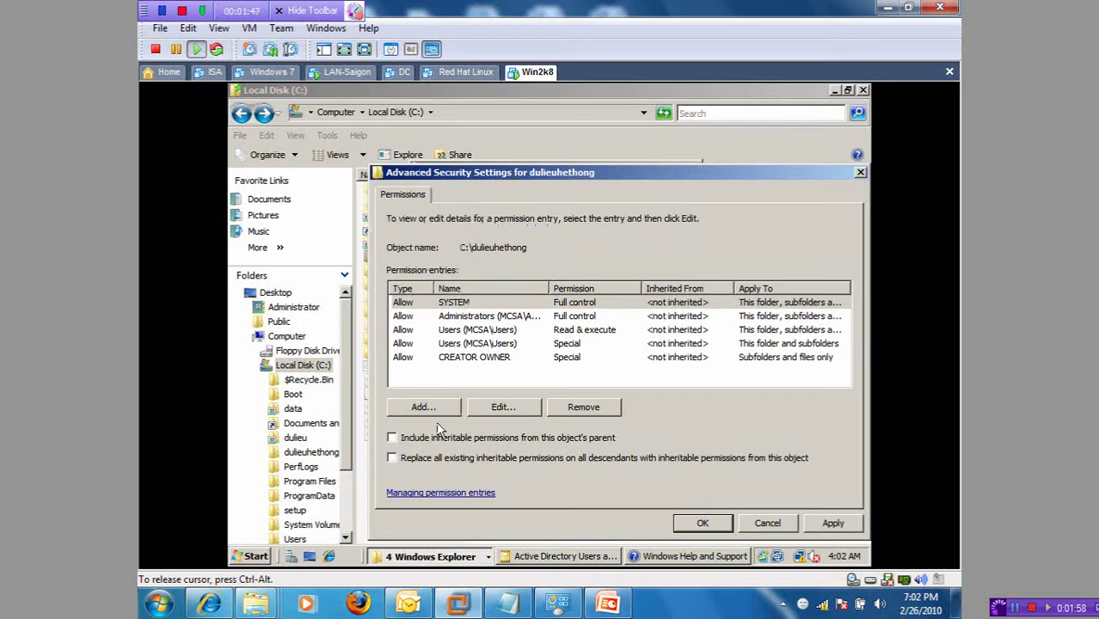
click(768, 523)
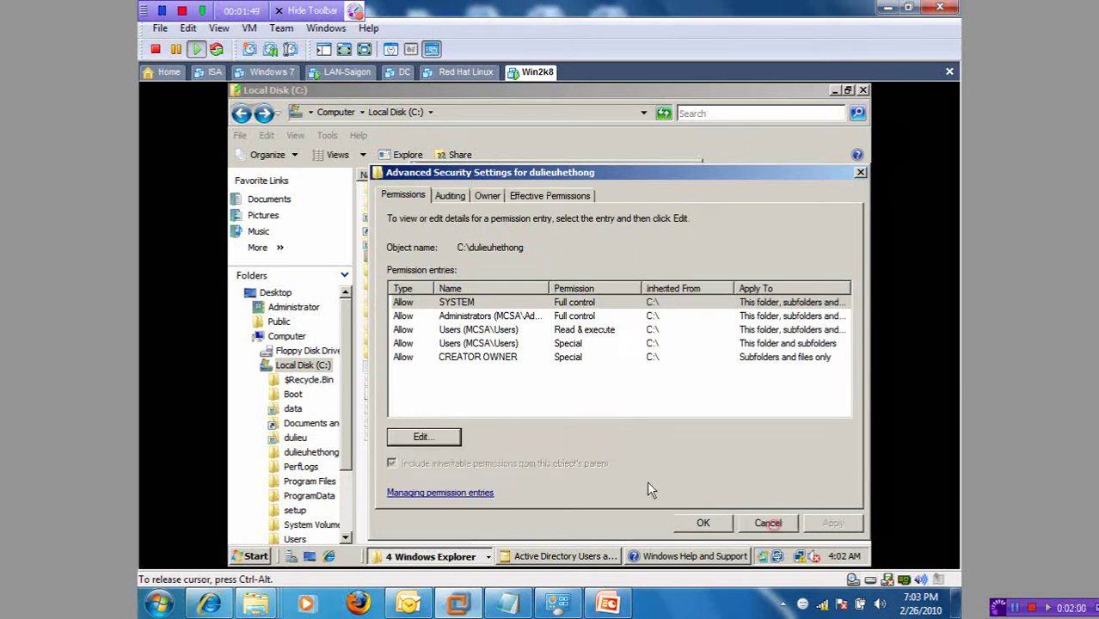
click(761, 523)
click(650, 469)
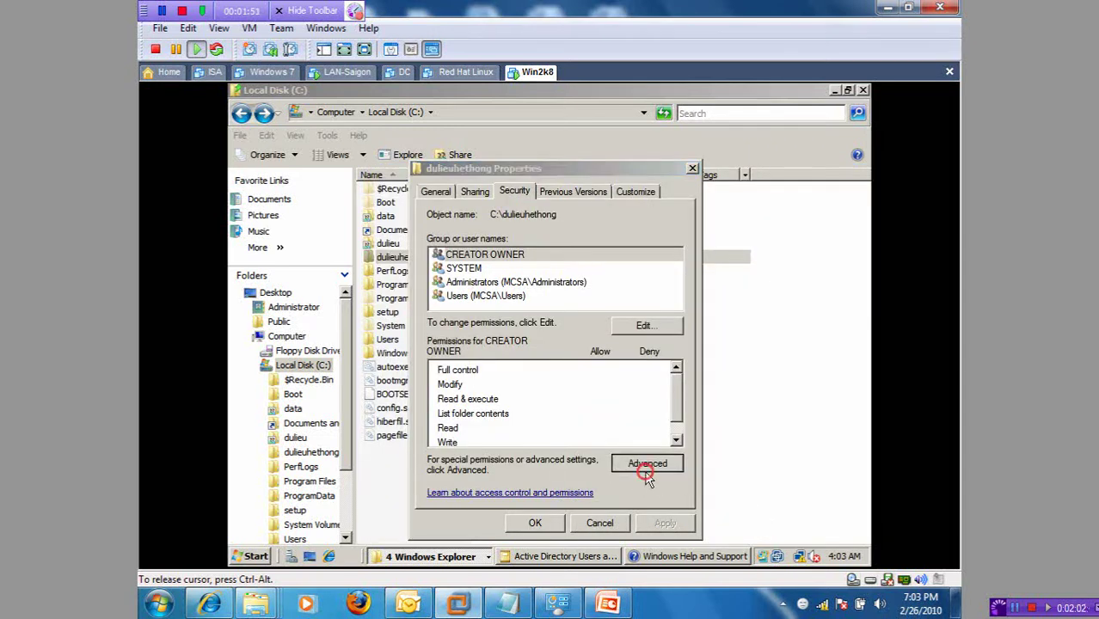
click(440, 439)
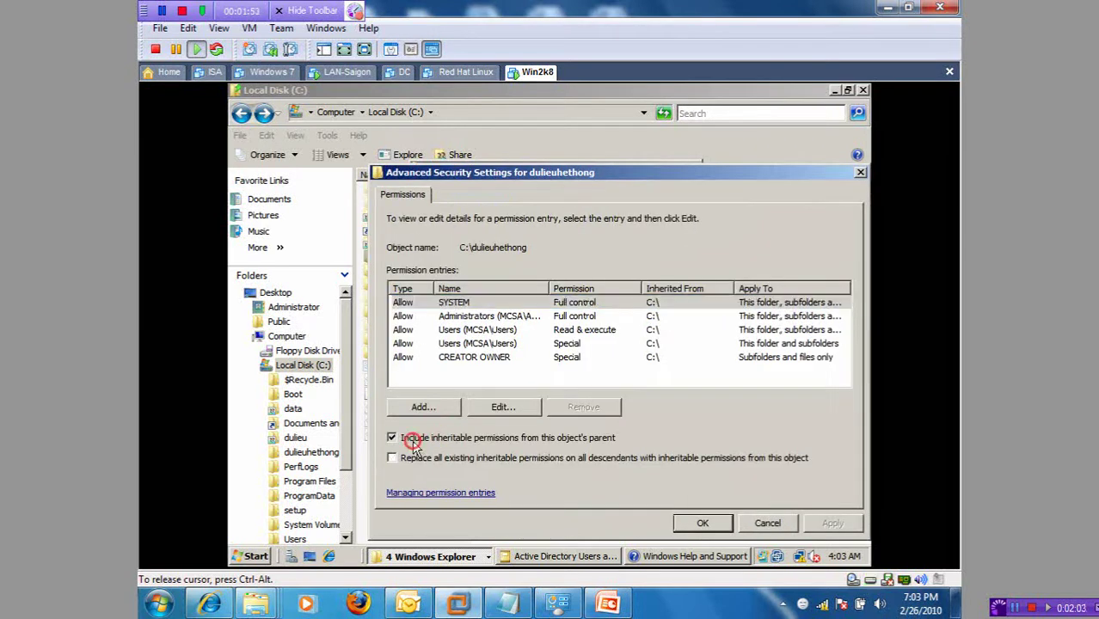
click(402, 439)
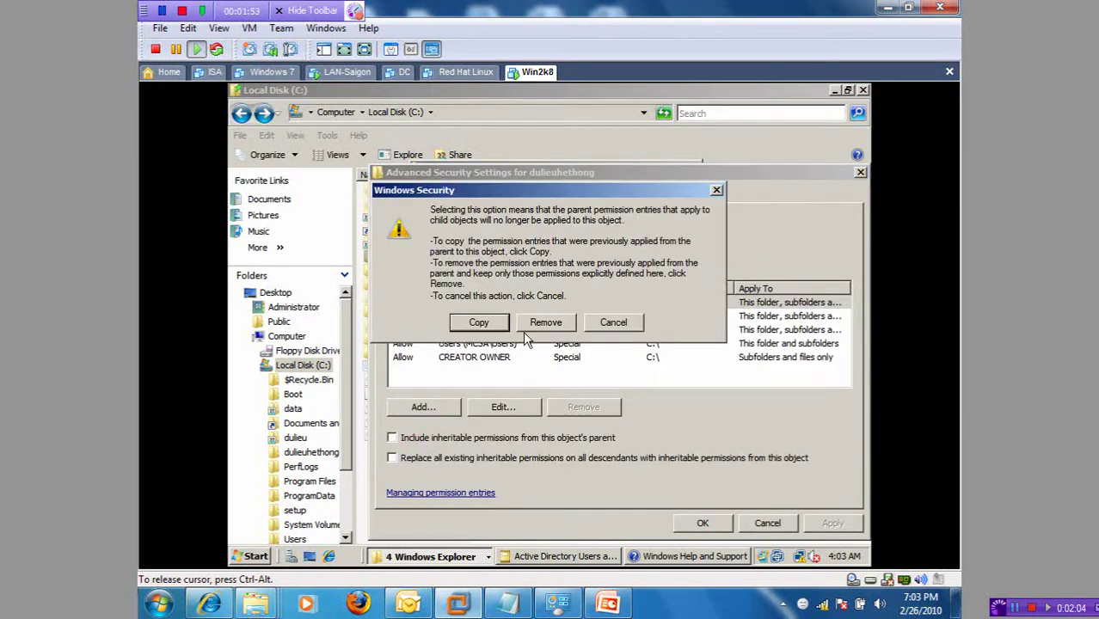
click(479, 323)
click(701, 523)
click(699, 522)
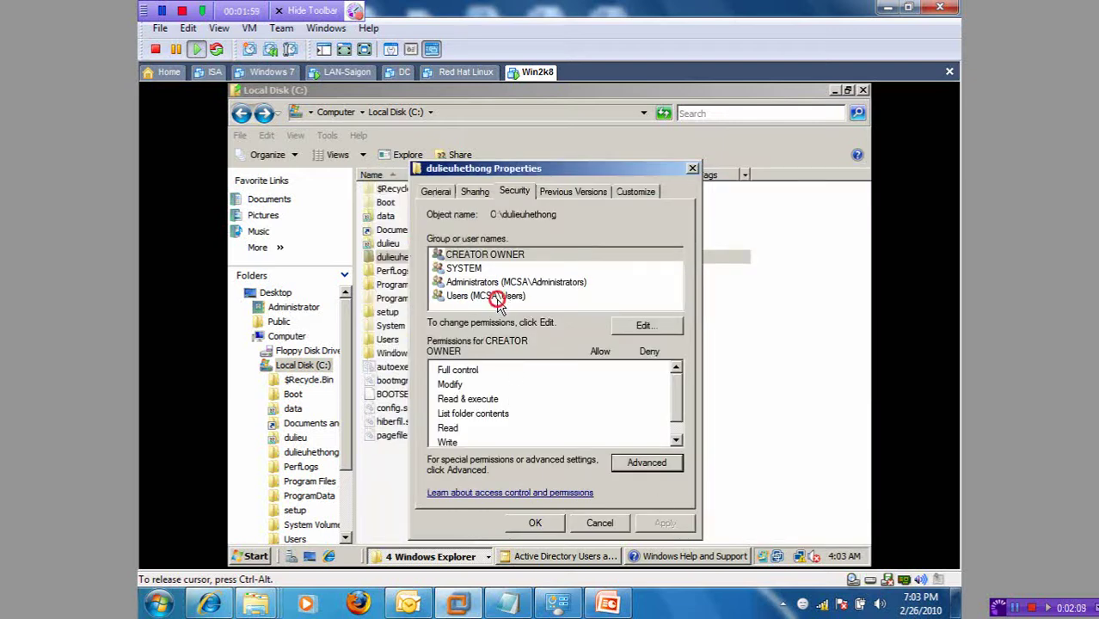
Step: Remove the Users and Administrators groups from dulieuhethong's permissions
click(497, 297)
click(664, 326)
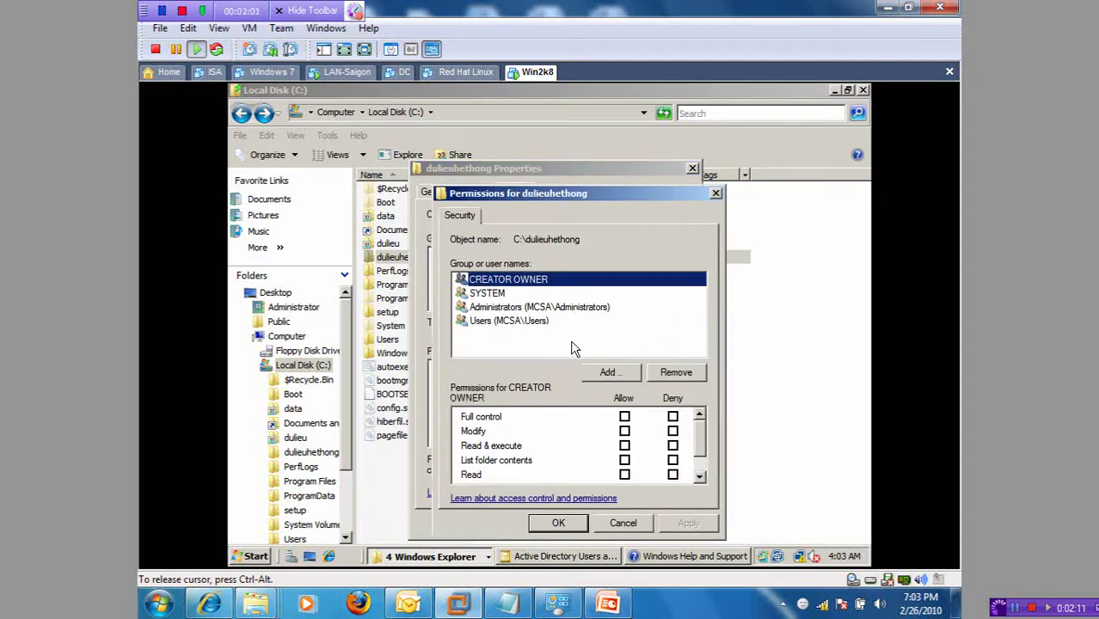
click(630, 523)
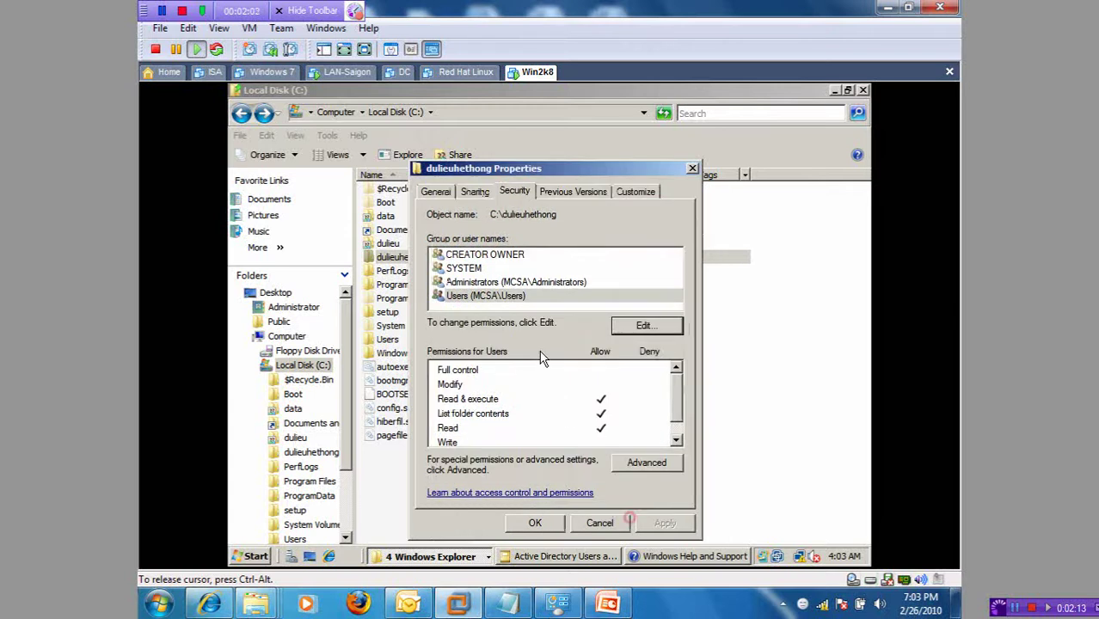
click(654, 325)
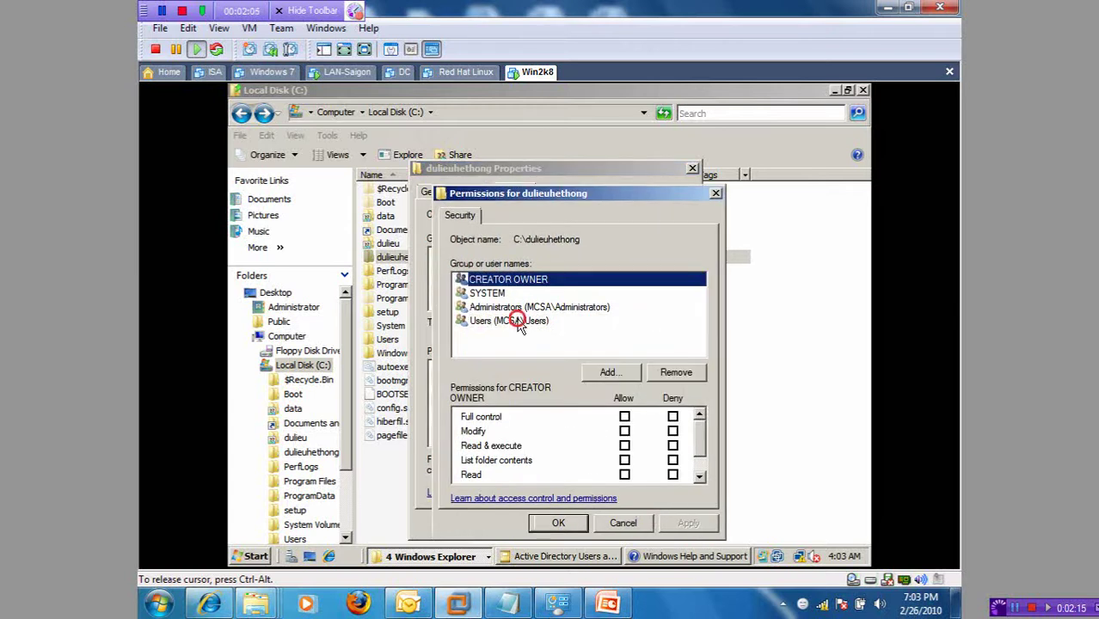
click(512, 320)
click(676, 372)
click(676, 372)
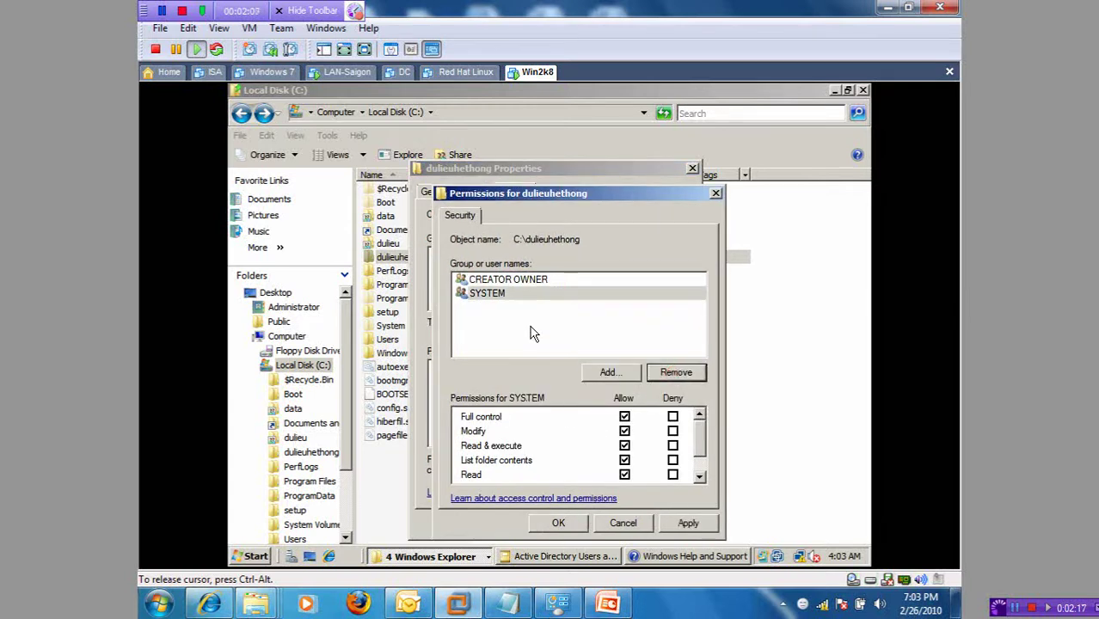
Step: Remove SYSTEM and CREATOR OWNER, then add the Administrator account to dulieuhethong's permissions
click(501, 294)
click(676, 372)
click(676, 371)
click(609, 373)
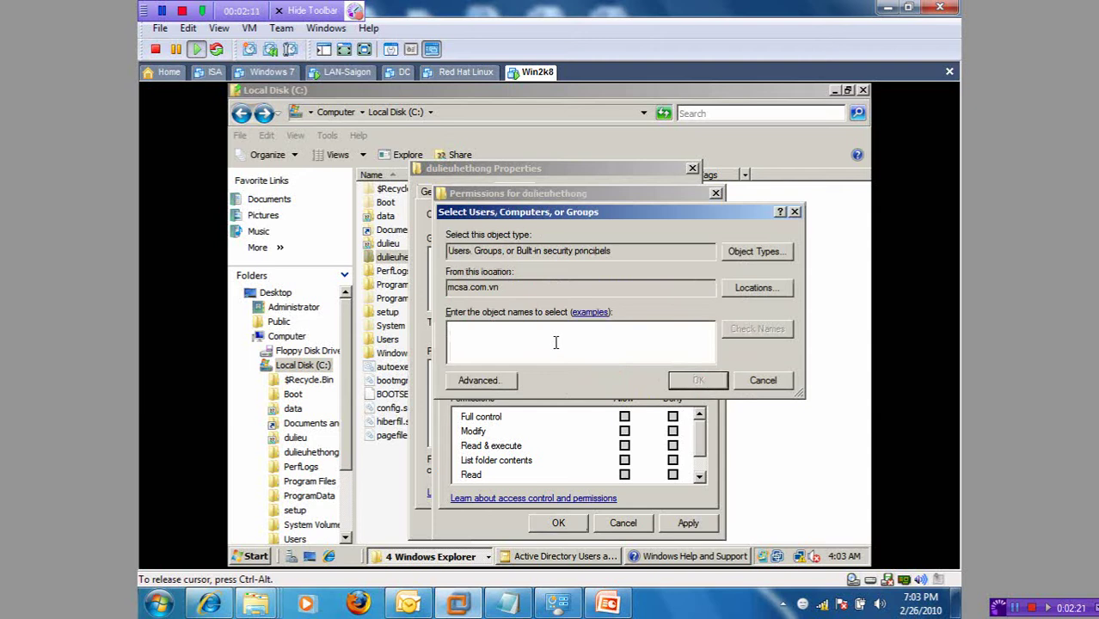
text(acminis)
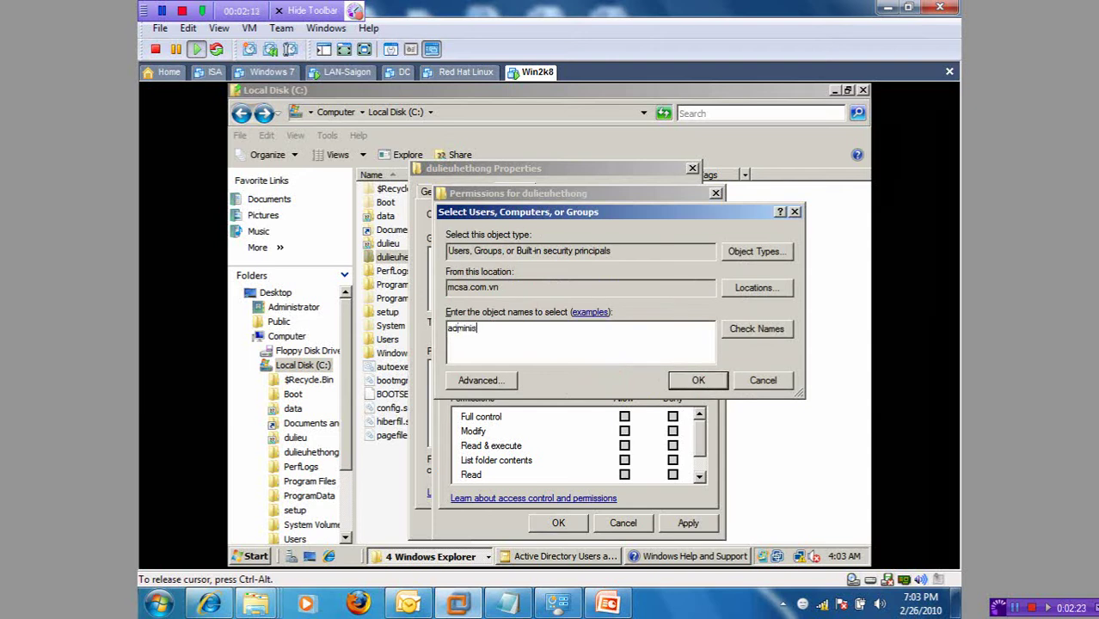
text(trator)
key(Return)
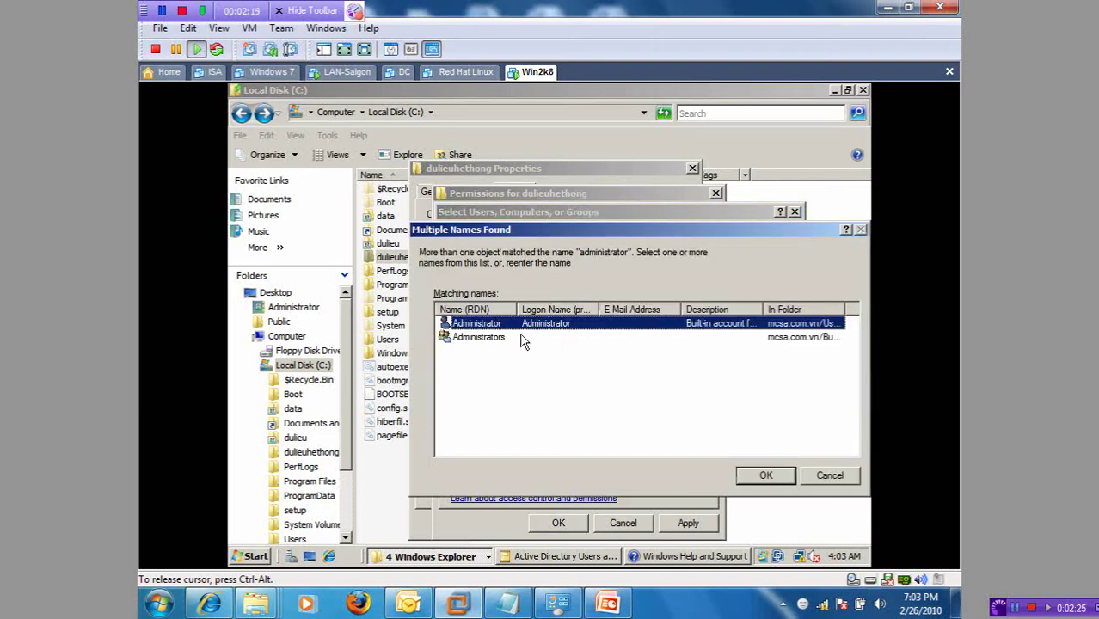
double_click(475, 325)
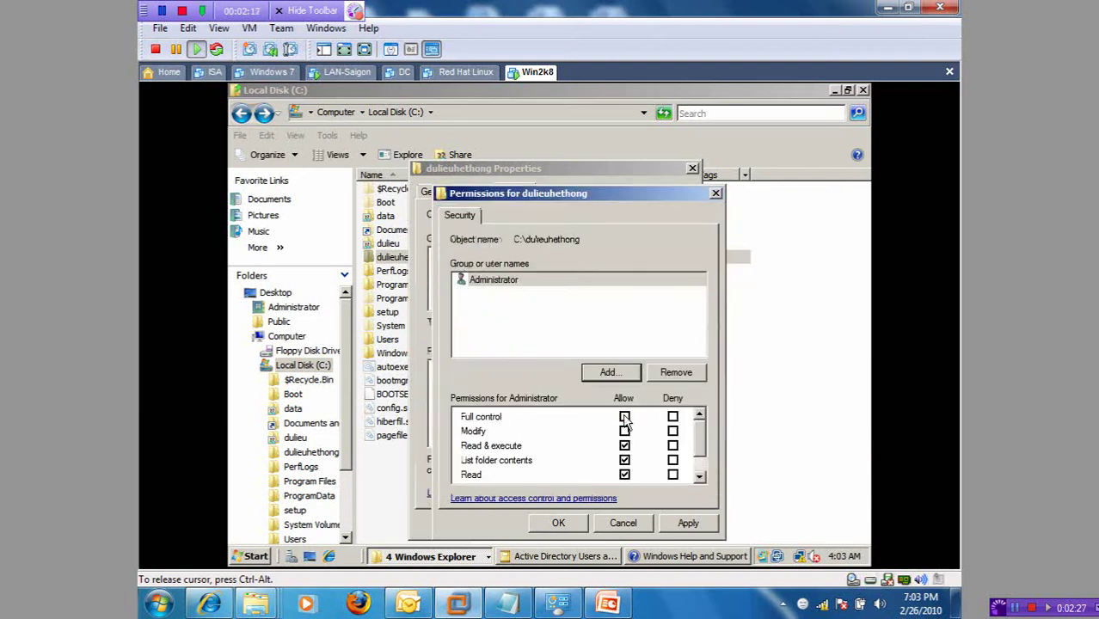
Step: Add the new domain user account with Modify allowed, then enter another group name
click(611, 372)
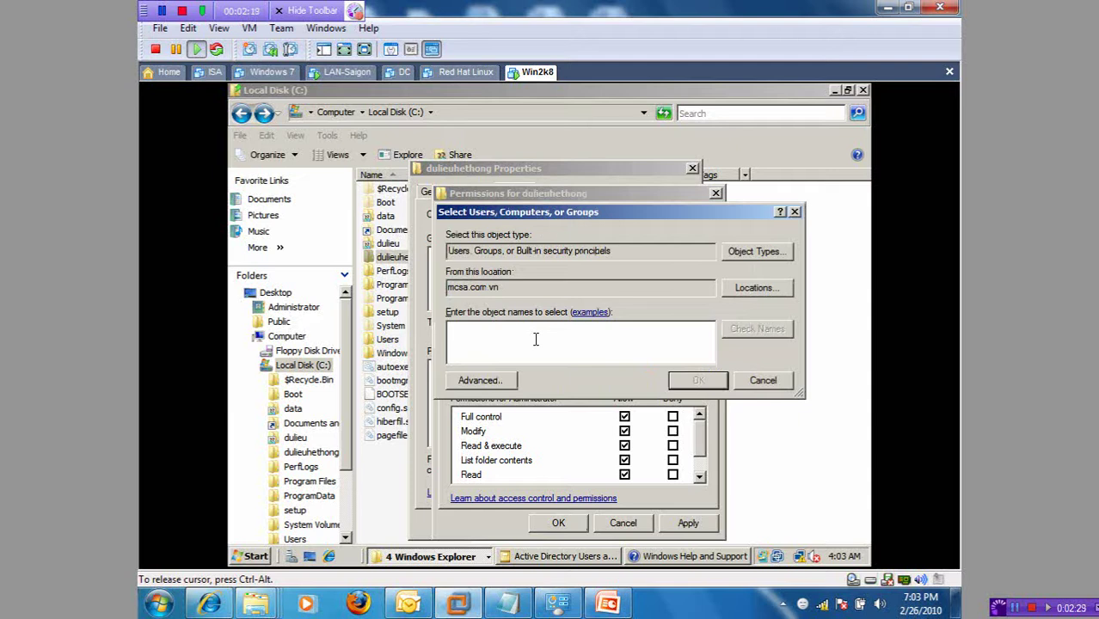
text(tmgh)
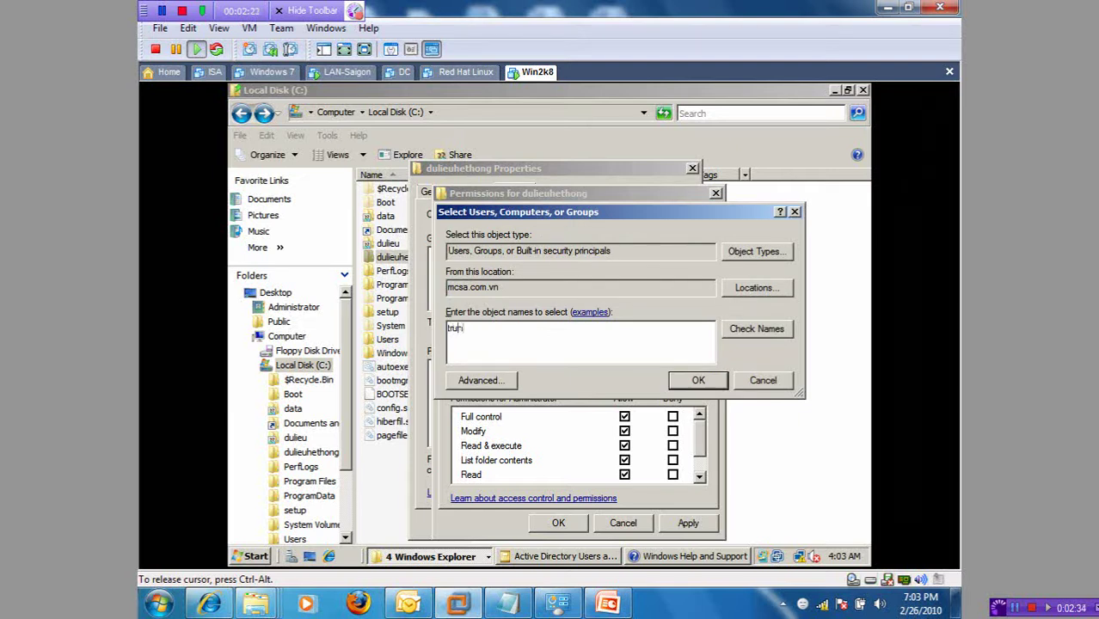
key(Return)
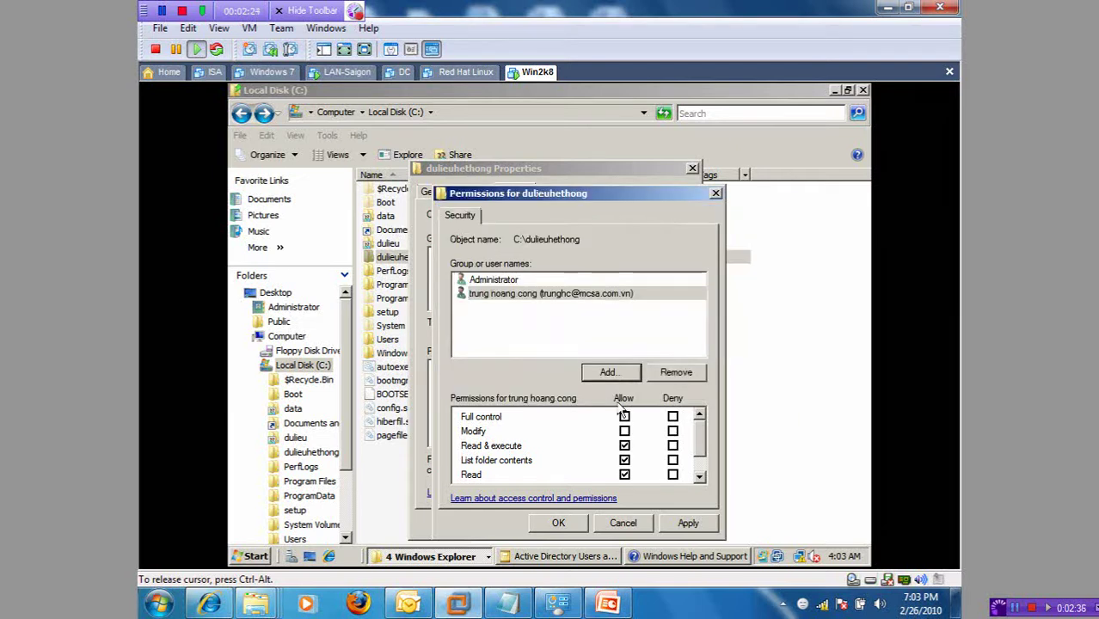
click(624, 431)
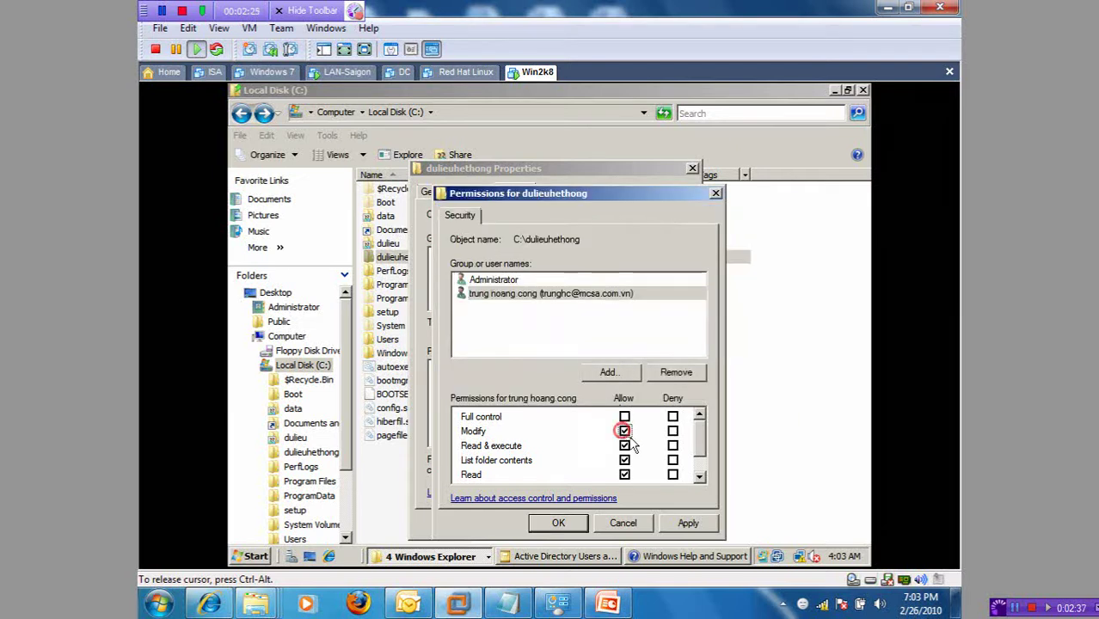
click(611, 373)
text(mi)
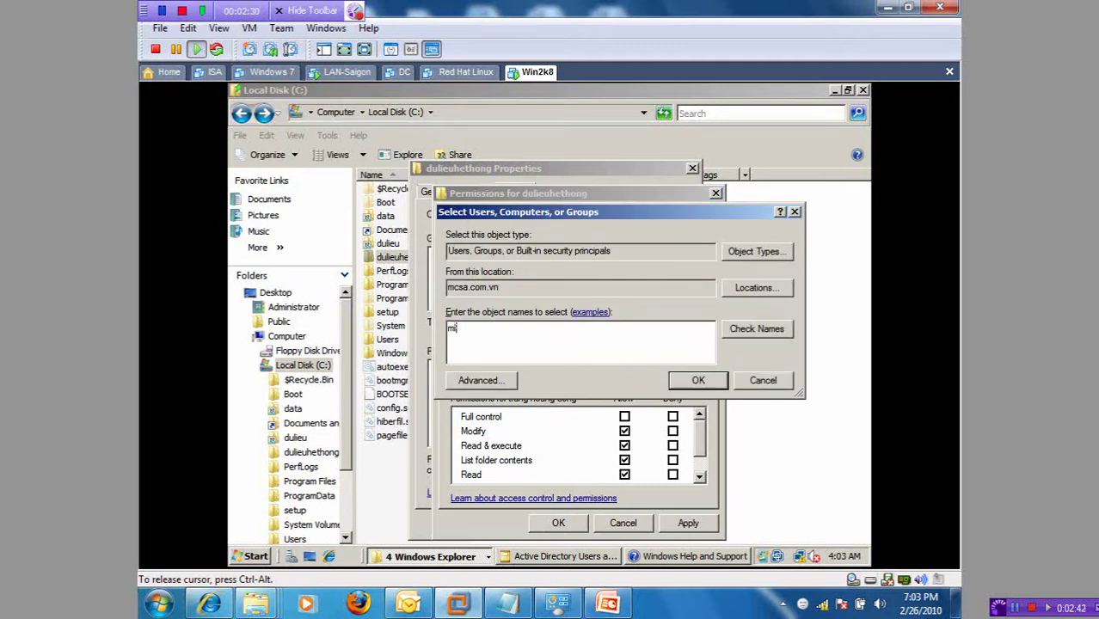
text(crosoft)
Step: Add the MCITP group with only Read, clearing Read & execute and List folder contents
key(Return)
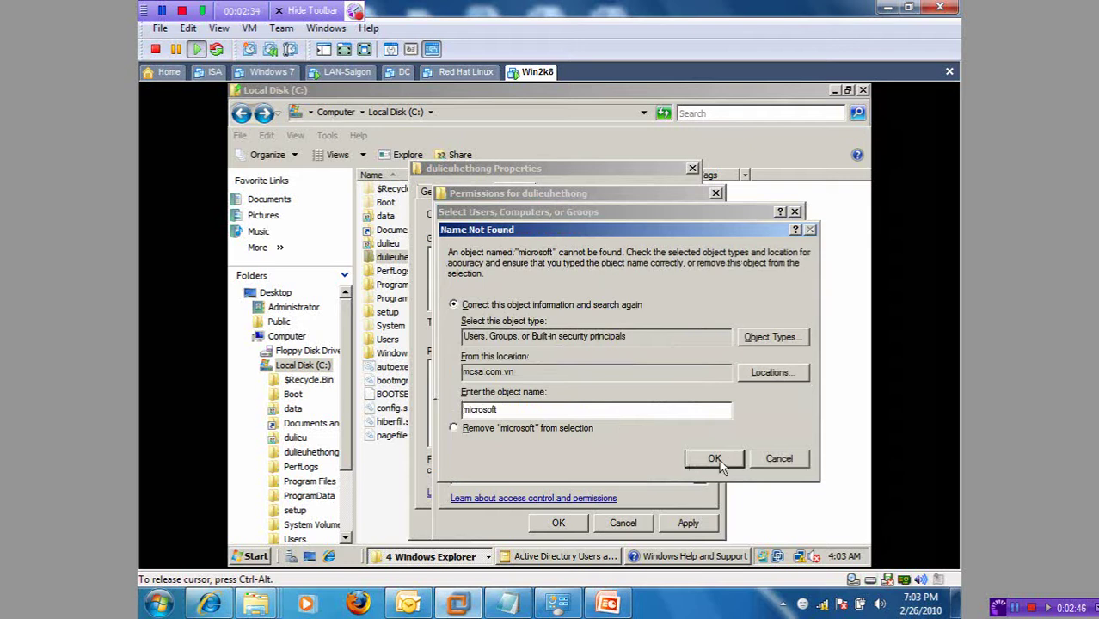
click(554, 410)
text(citp)
key(Return)
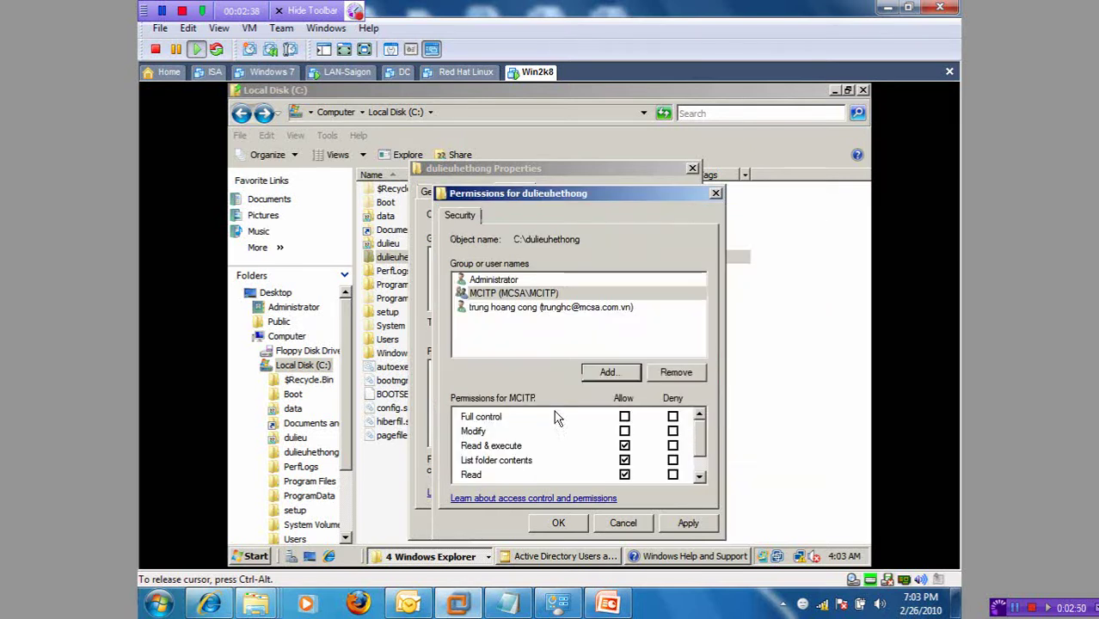
click(513, 293)
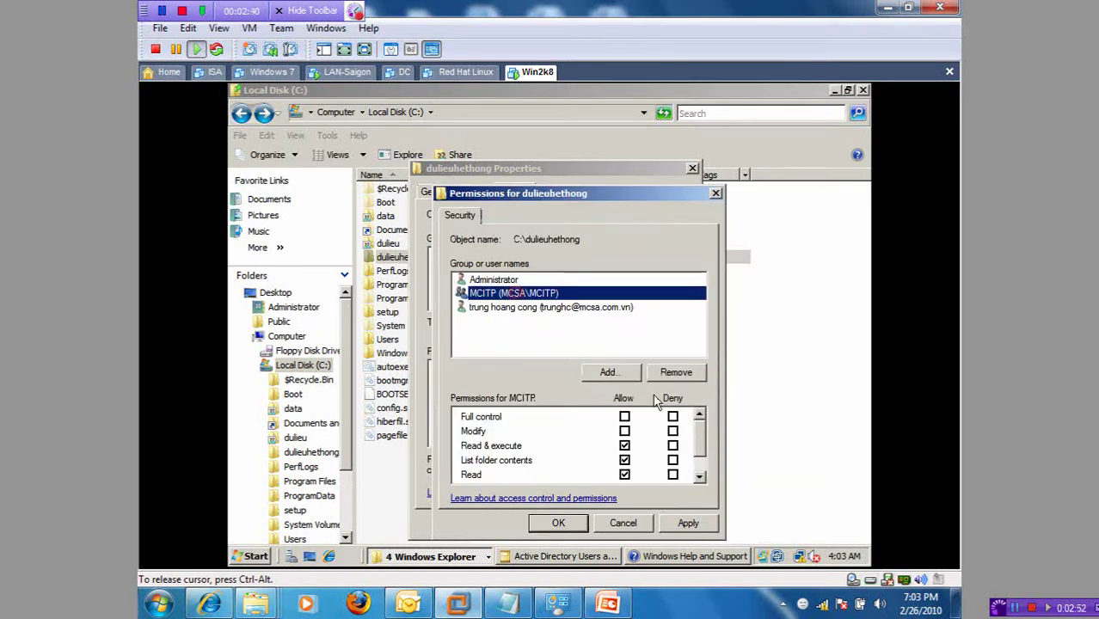
click(624, 445)
click(624, 461)
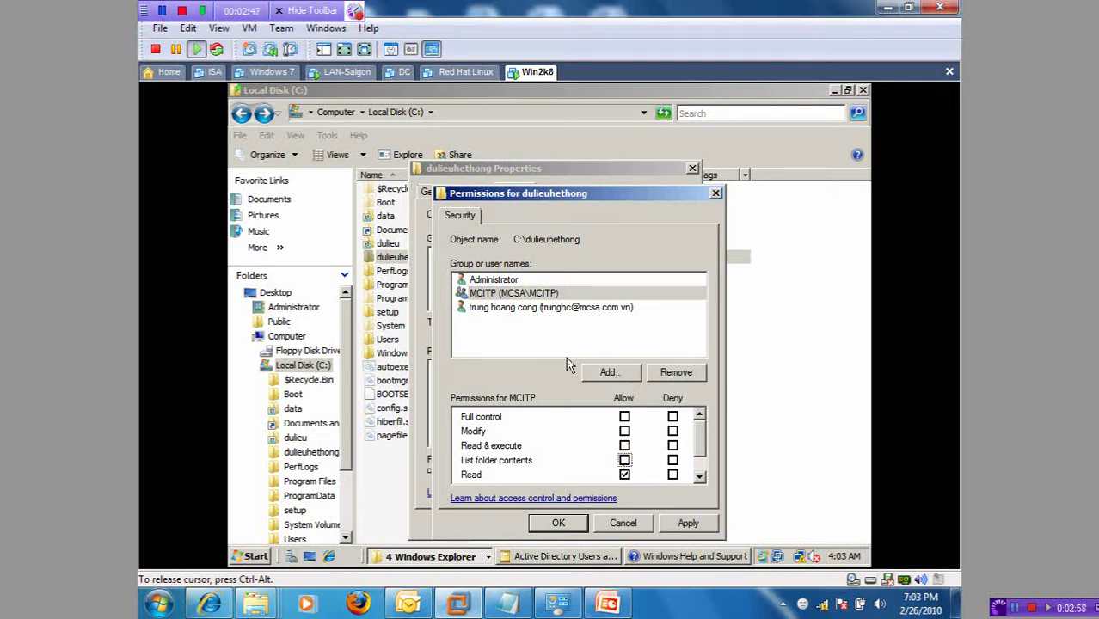
click(599, 205)
drag(609, 198, 689, 123)
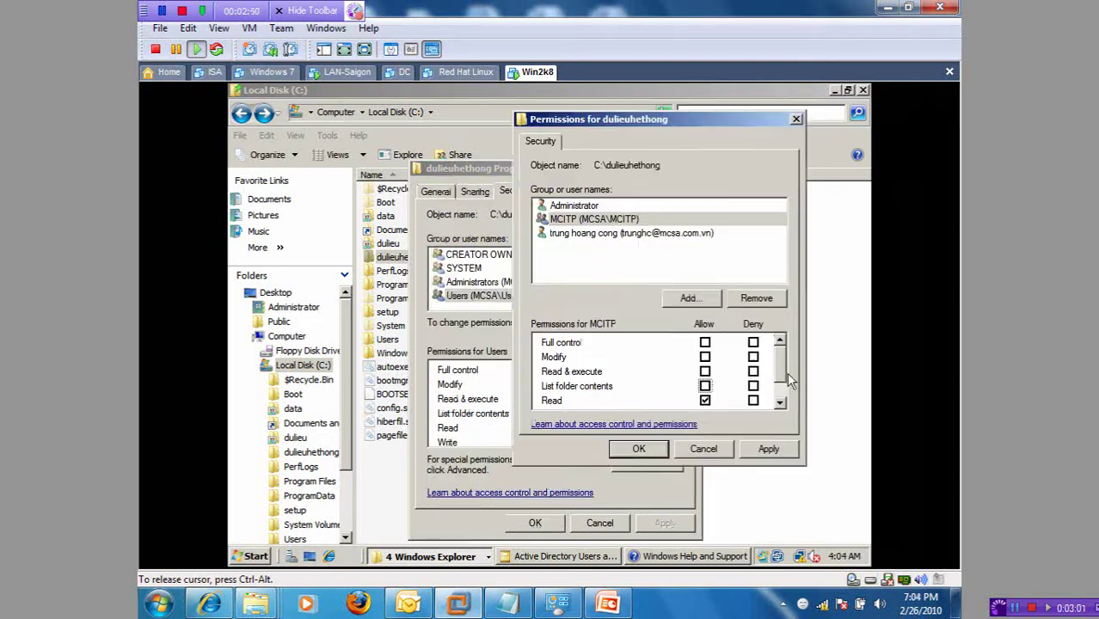
Step: Apply the new permissions and close the Permissions and Properties windows
click(766, 449)
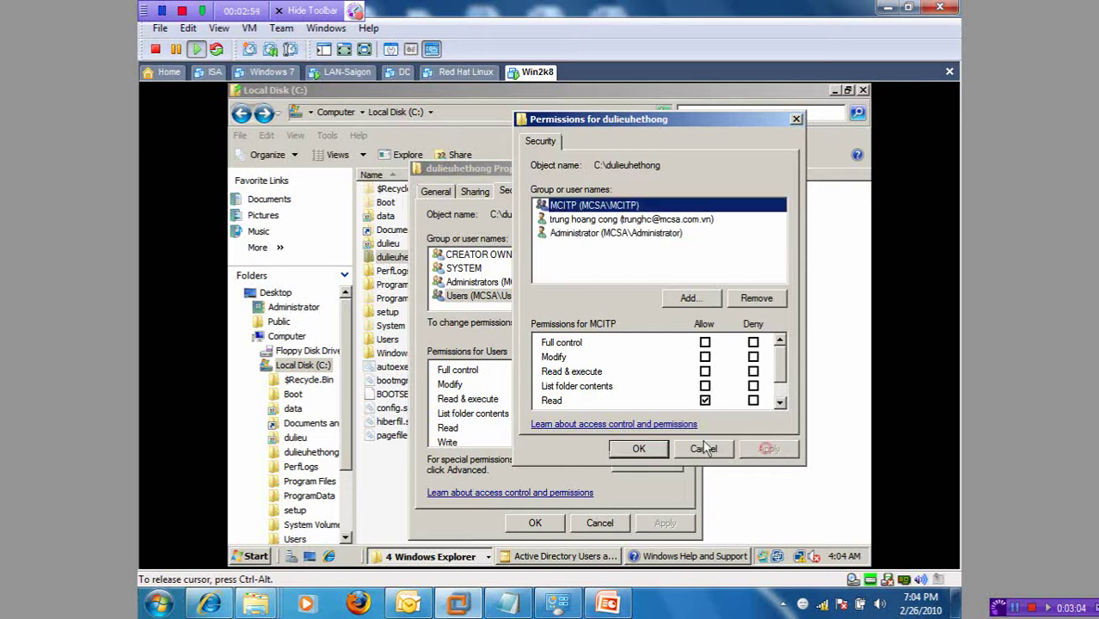
click(645, 456)
click(533, 523)
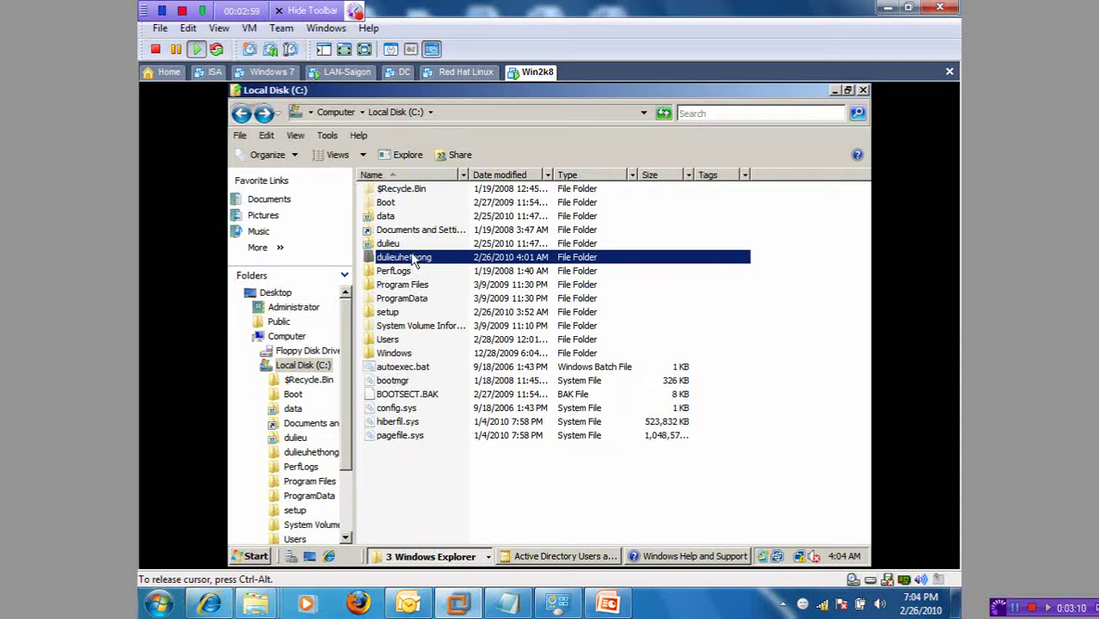
Step: Share dulieuhethong under its own name through Advanced Sharing, giving Everyone Full Control
right_click(413, 260)
click(460, 432)
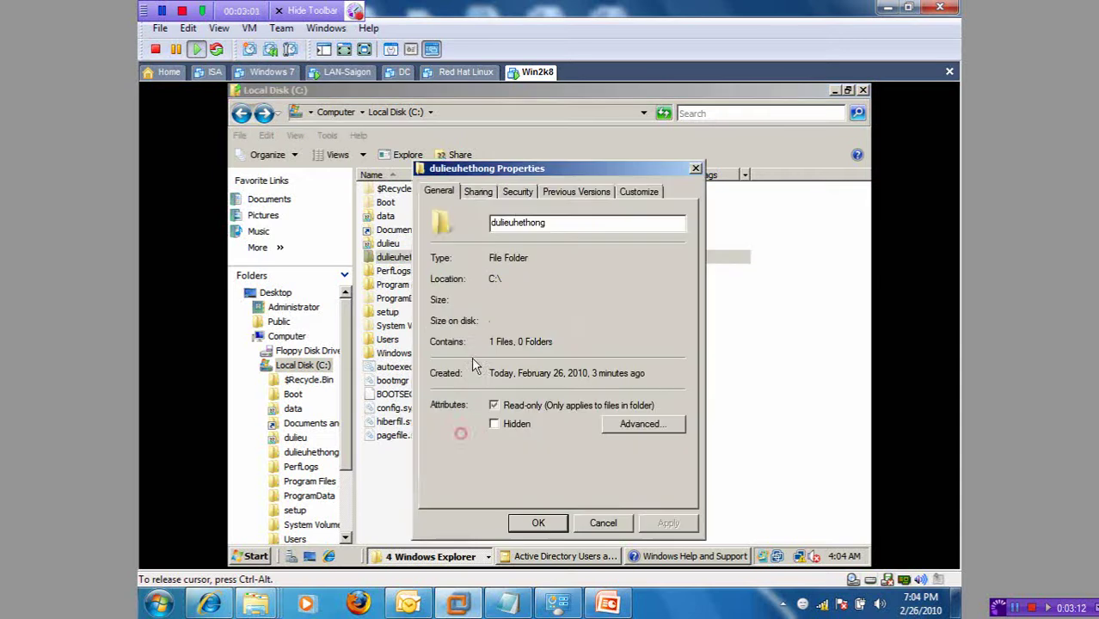
click(476, 192)
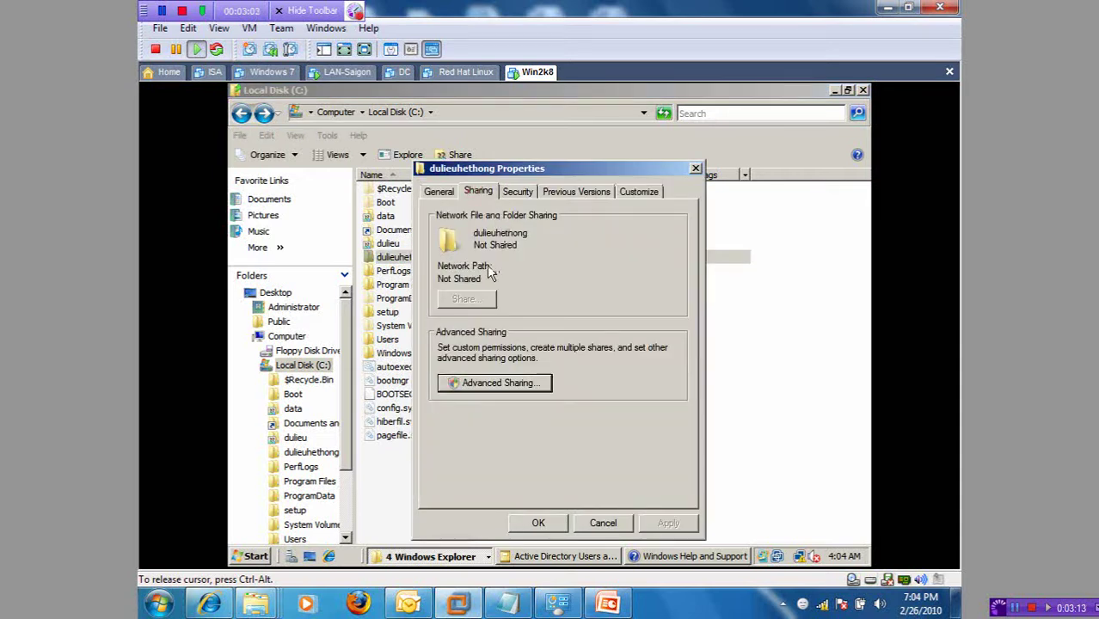
click(500, 382)
click(448, 212)
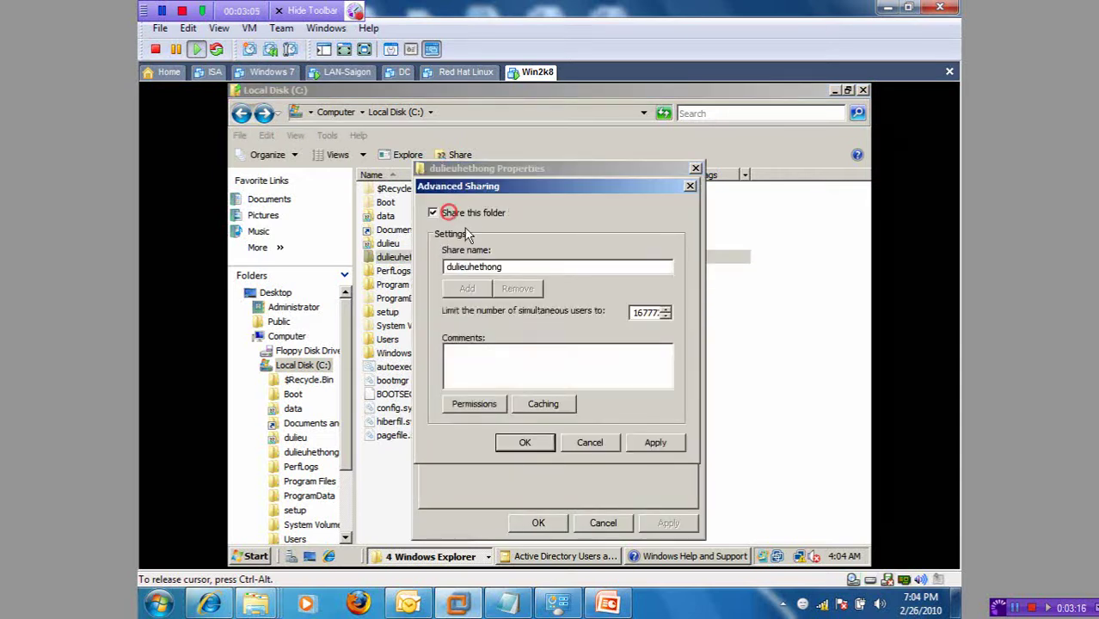
click(471, 402)
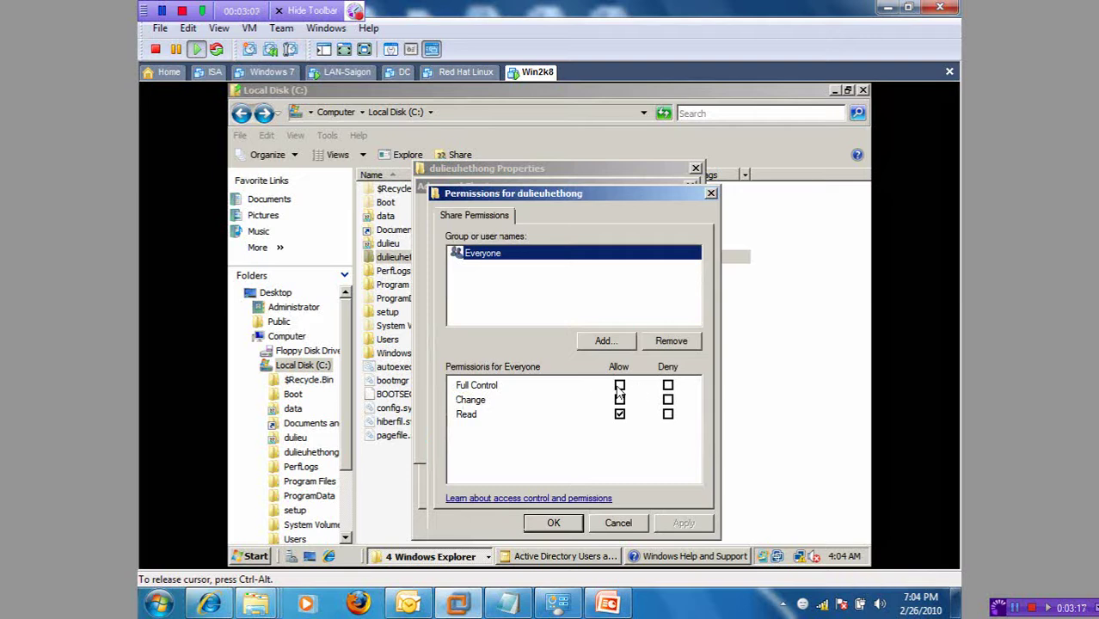
click(619, 386)
drag(567, 195, 582, 95)
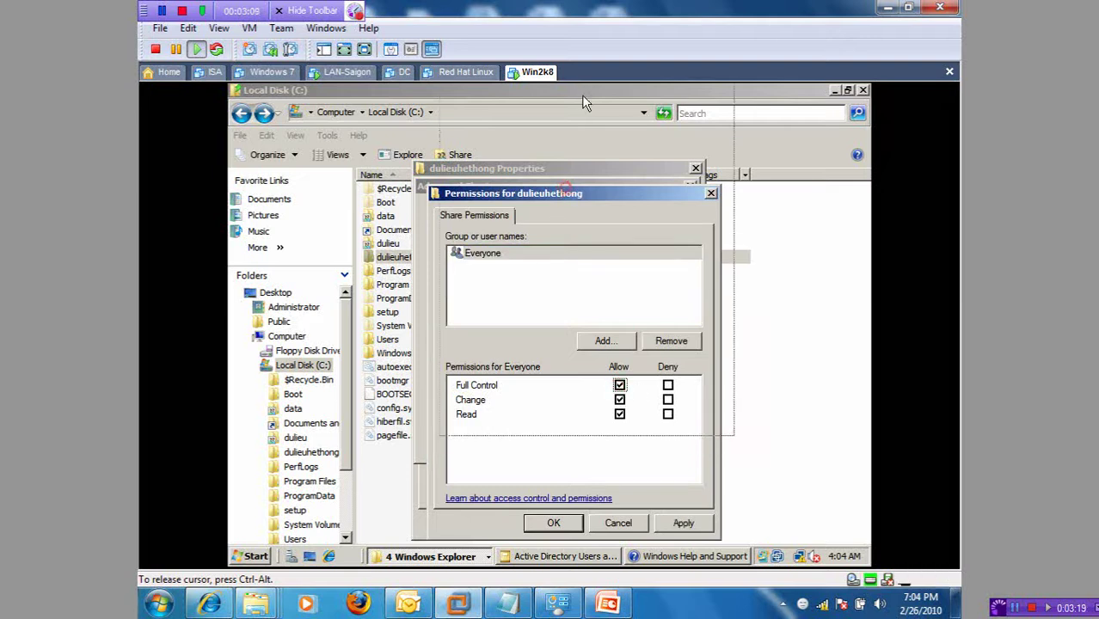
click(582, 419)
click(527, 443)
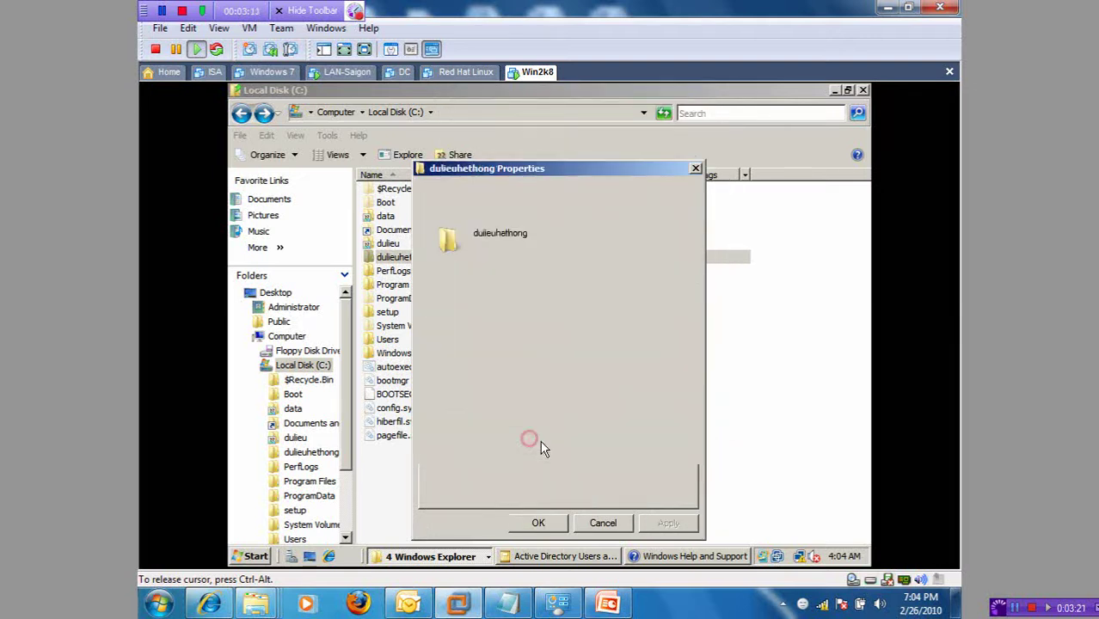
click(542, 524)
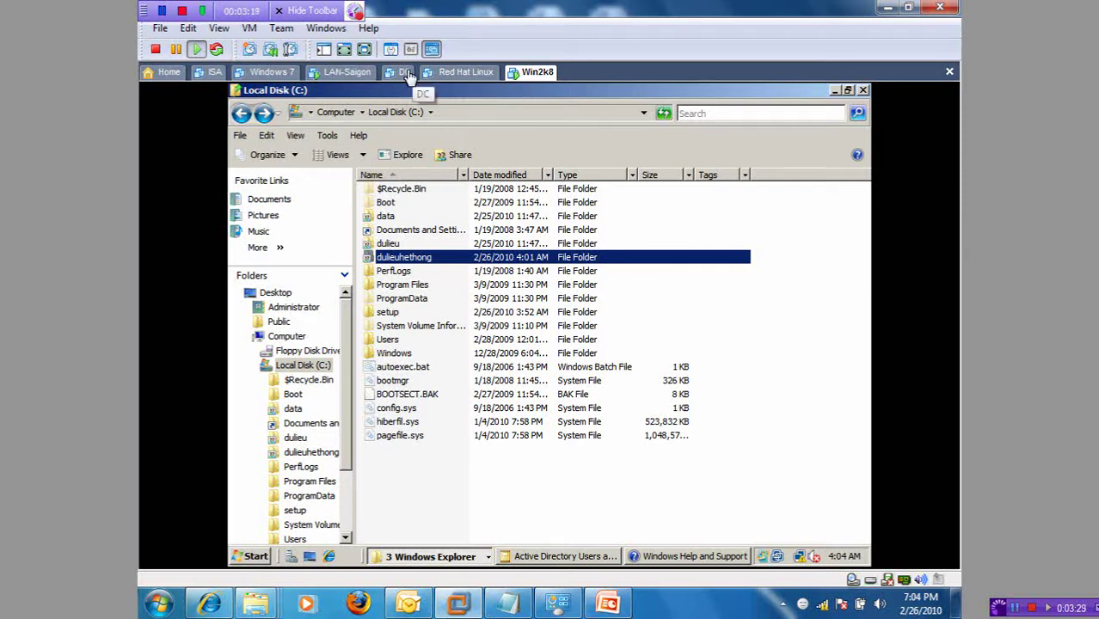
Step: Switch to the LAN-Saigon XP VM and confirm its network adapter uses host-only networking
click(404, 73)
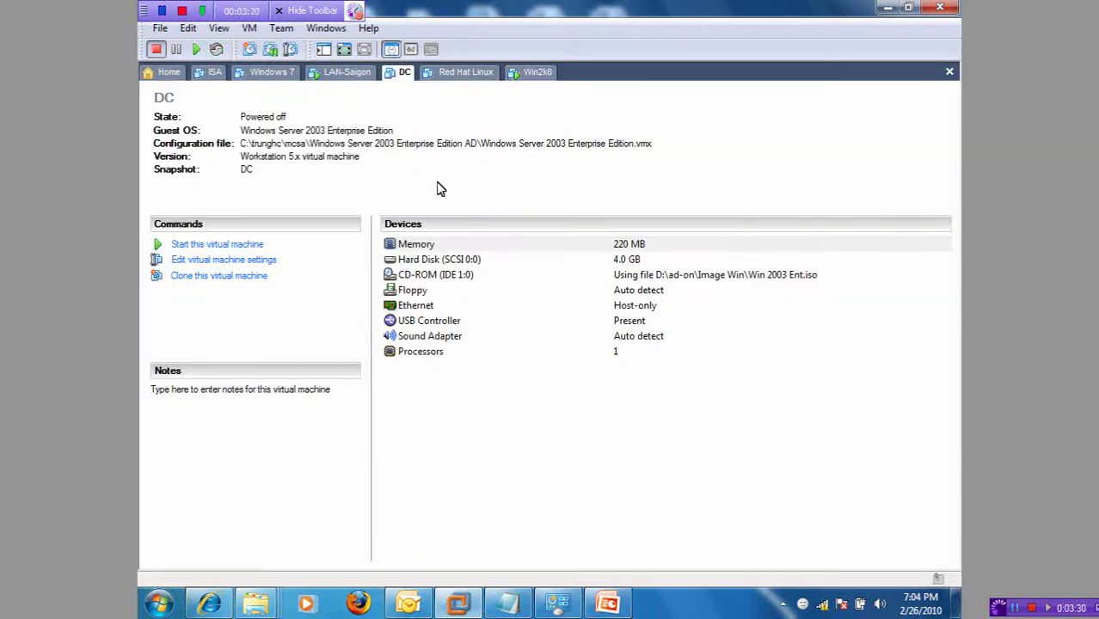
click(338, 74)
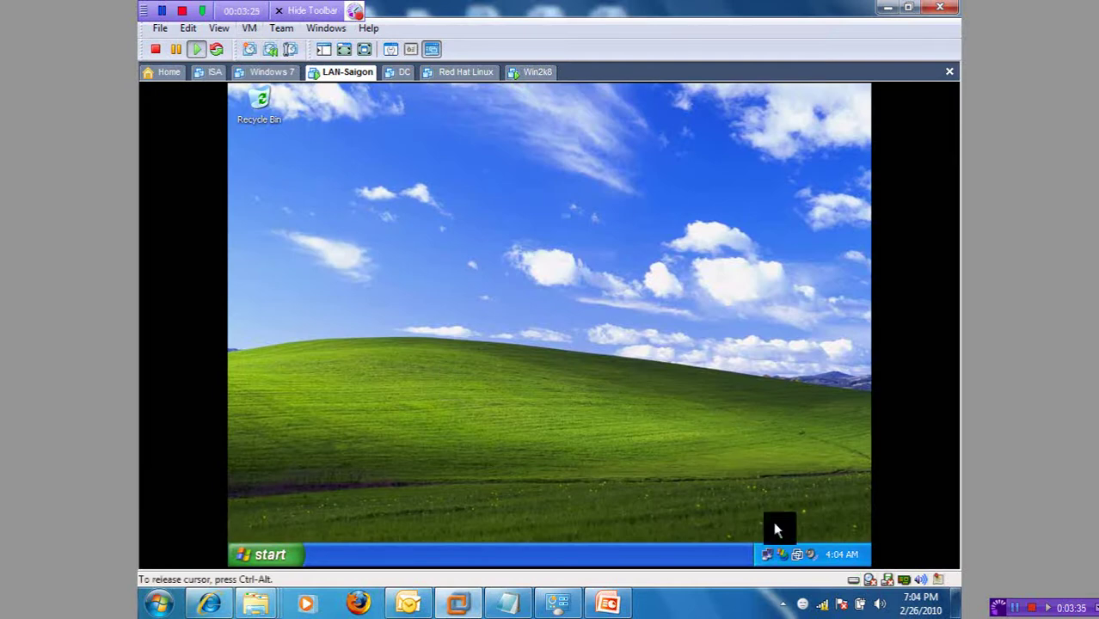
key(ctrl+alt)
click(255, 29)
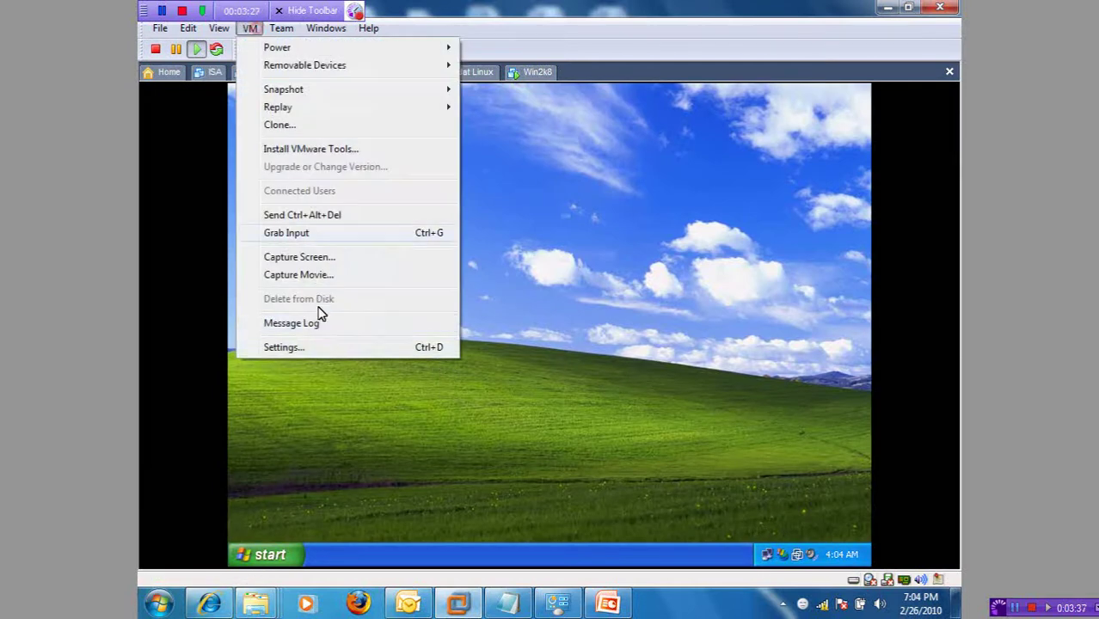
click(312, 345)
click(383, 278)
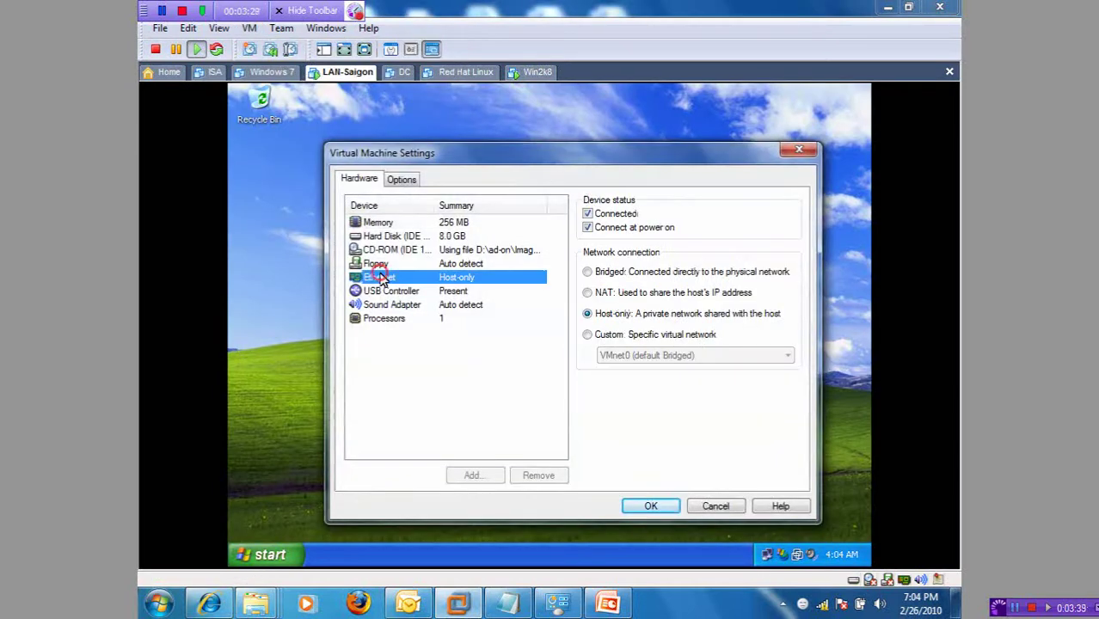
click(714, 505)
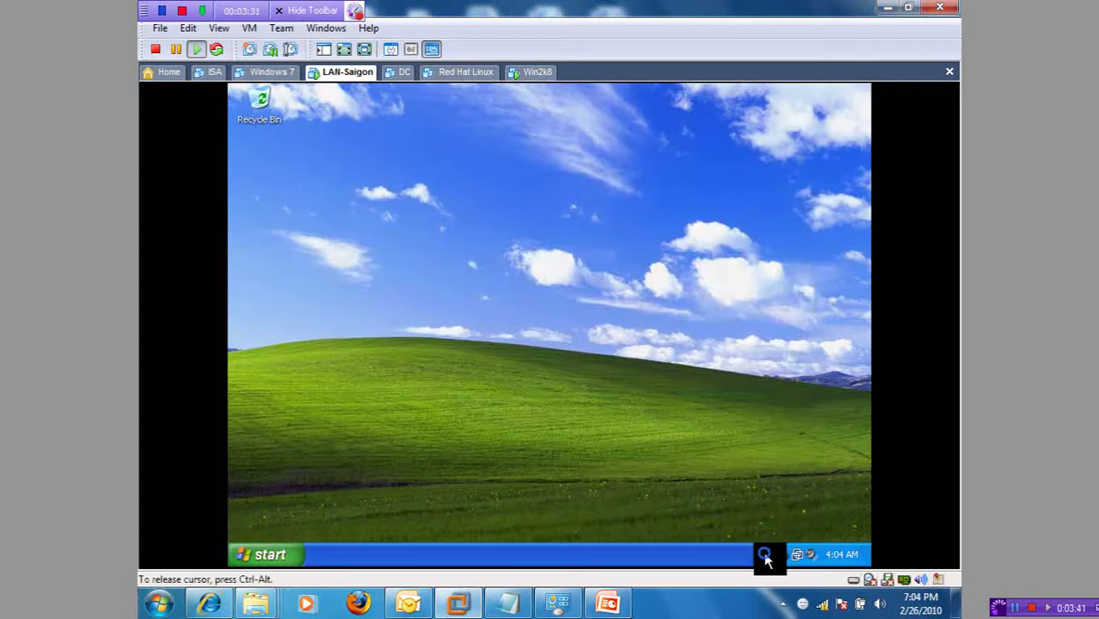
Step: Review the XP client's TCP/IP settings (IP 172.16.1.10, DNS 172.16.1.9) without changing them
right_click(764, 552)
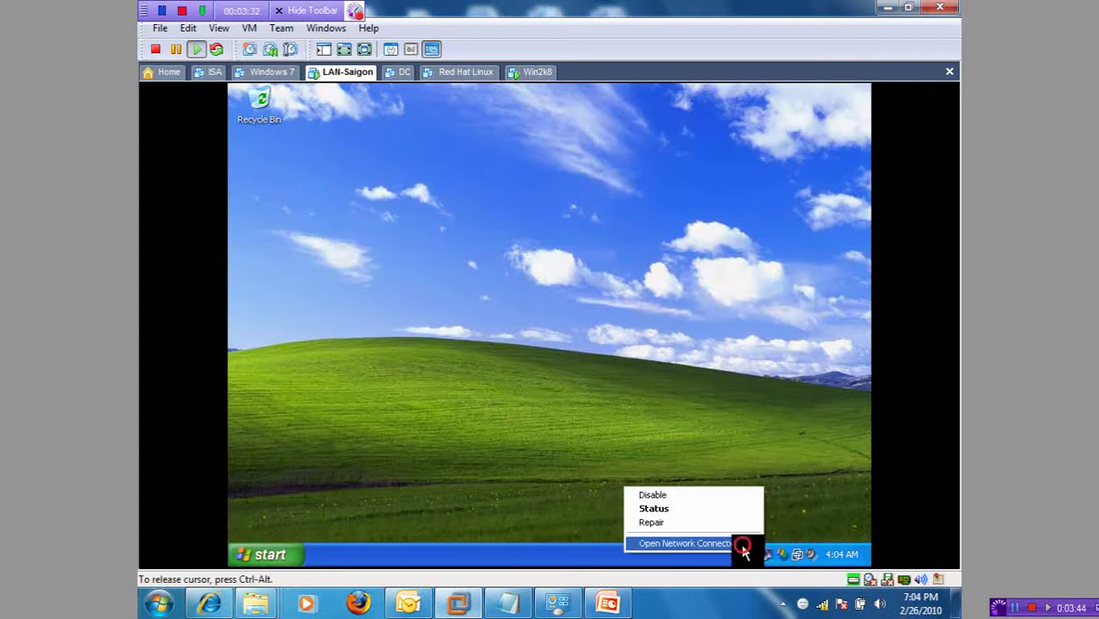
click(688, 544)
right_click(485, 282)
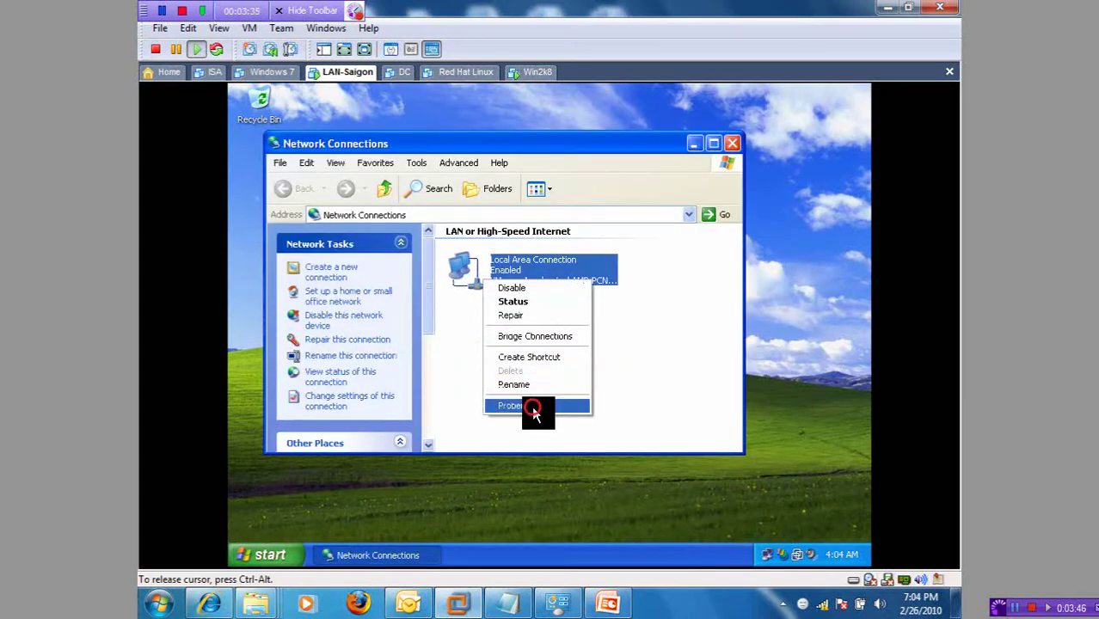
click(520, 405)
click(392, 291)
double_click(391, 292)
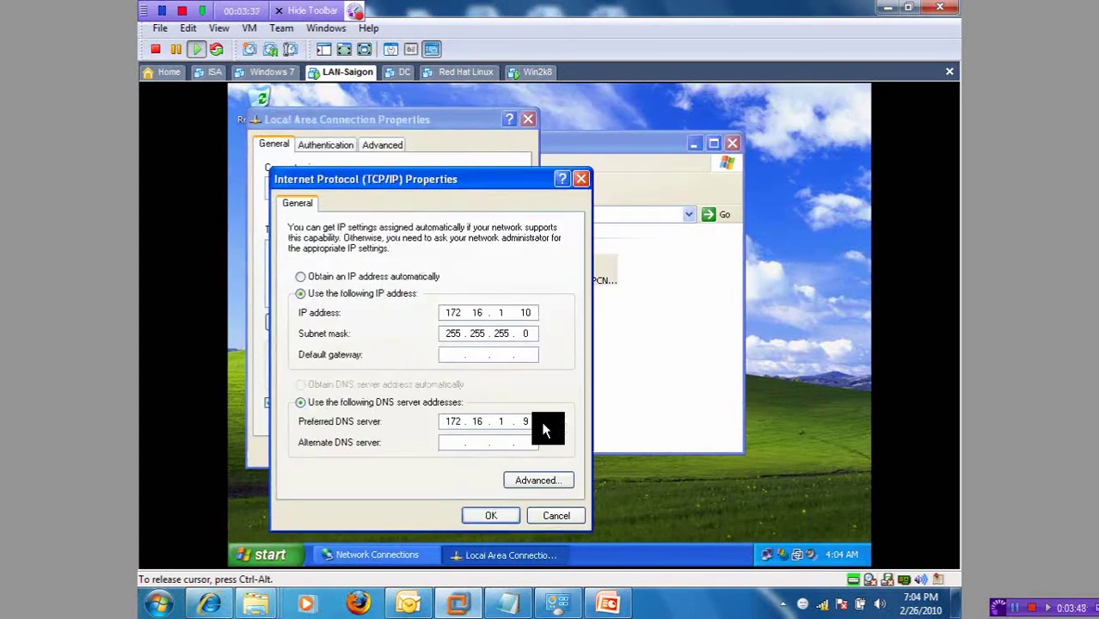
click(540, 515)
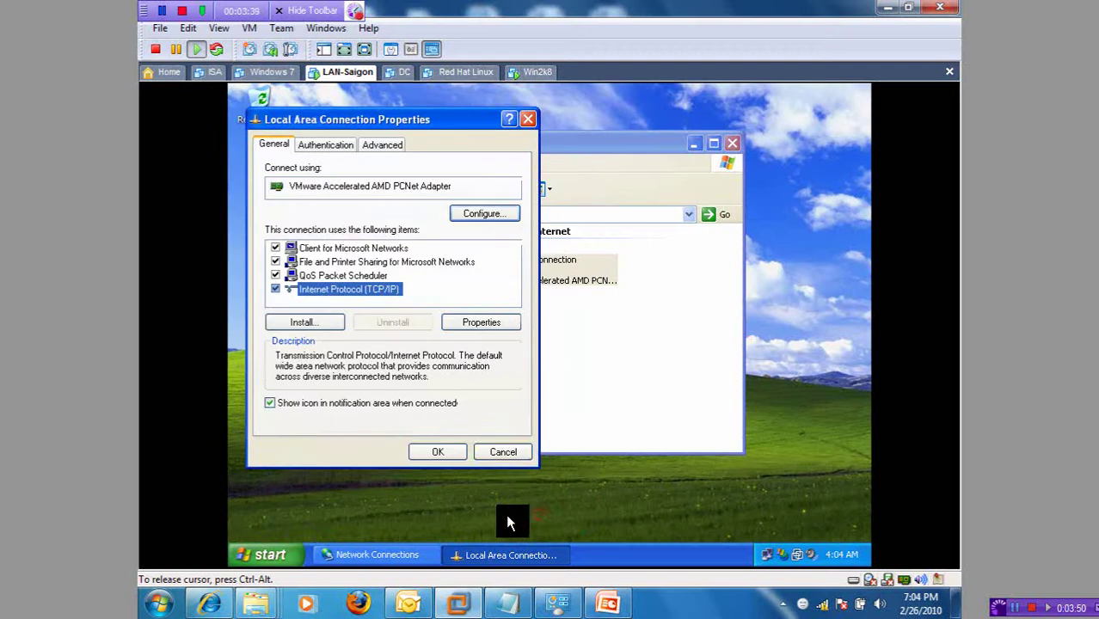
click(501, 451)
click(731, 148)
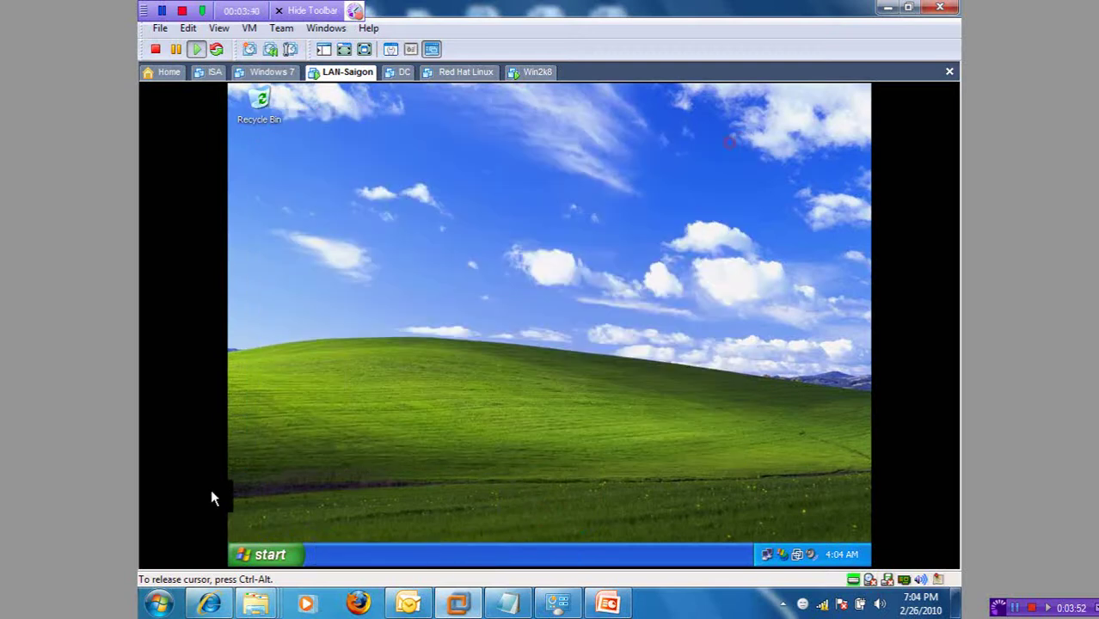
Step: Join the XP computer to the mcsa.com.vn domain using the administrator credentials
click(272, 555)
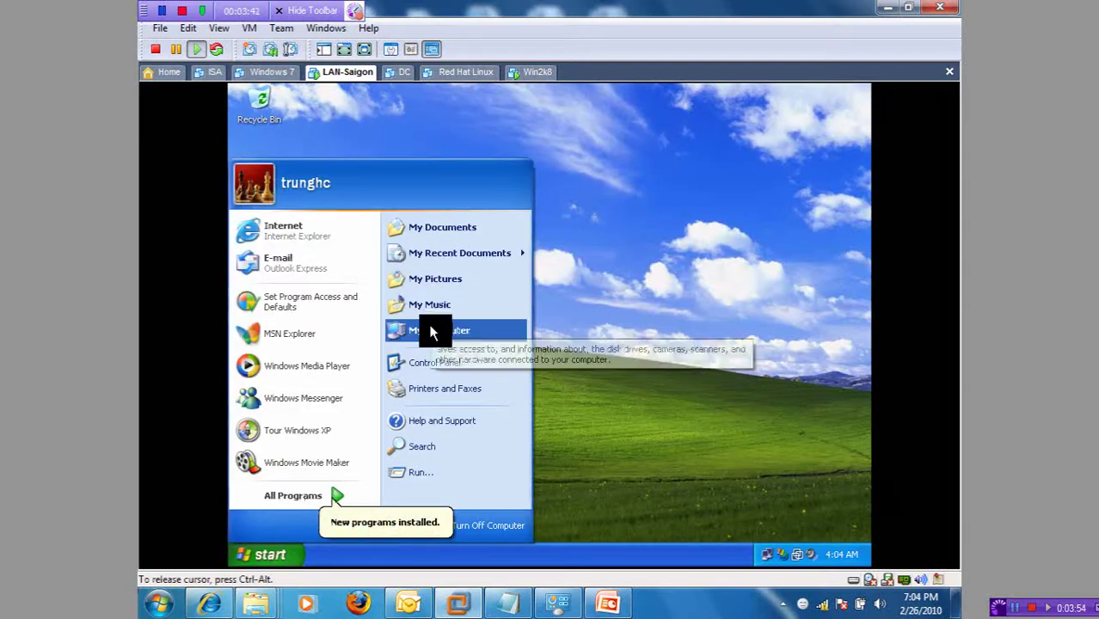
right_click(428, 325)
click(519, 467)
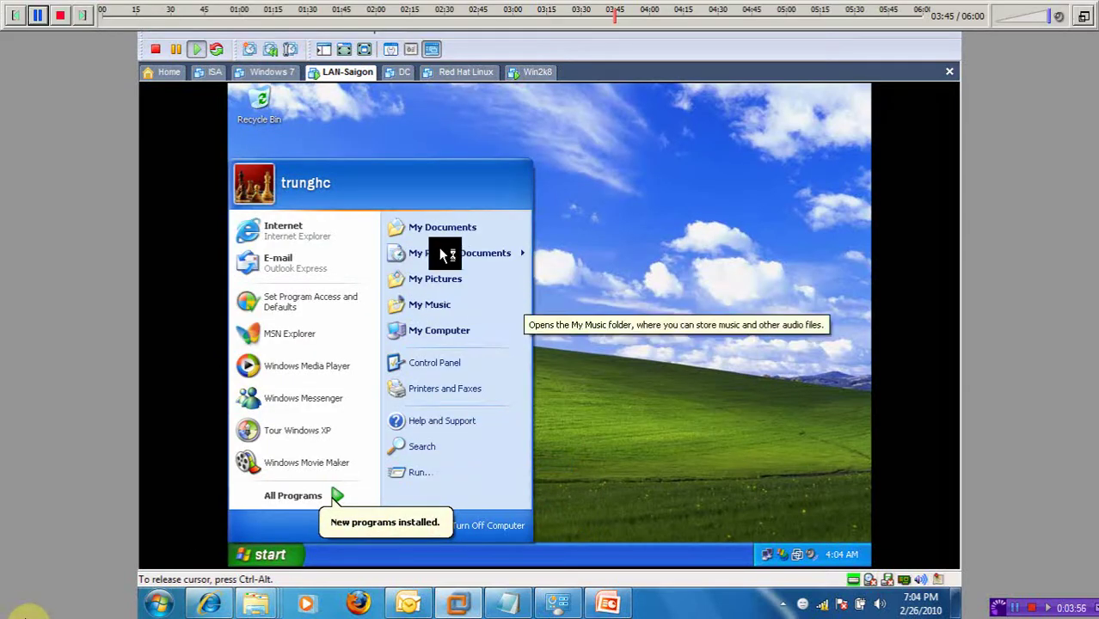
click(366, 160)
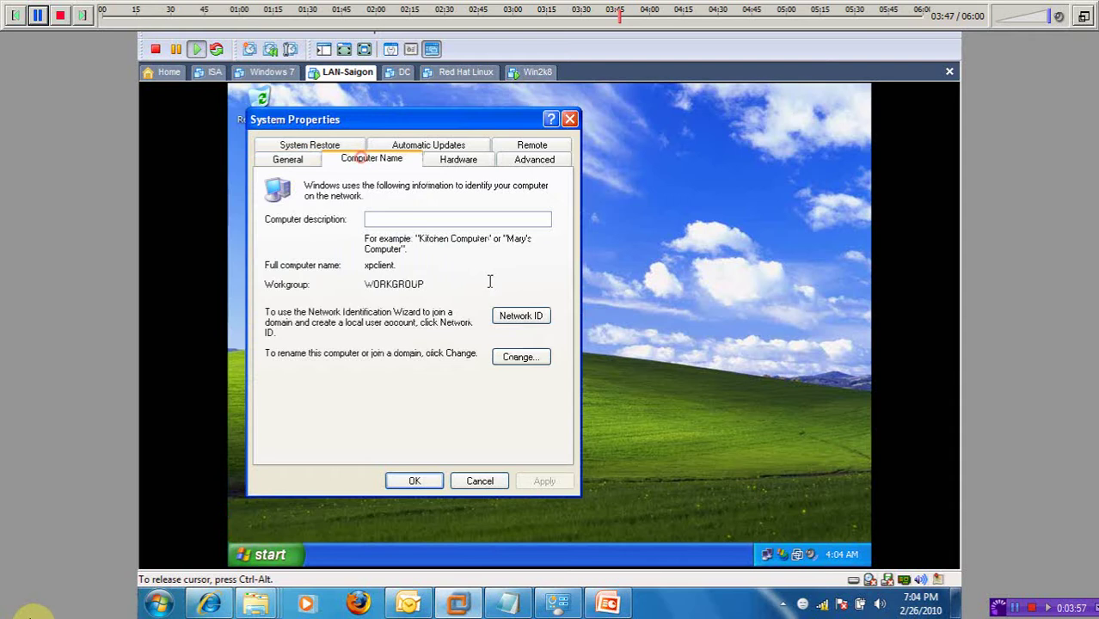
click(521, 356)
click(301, 333)
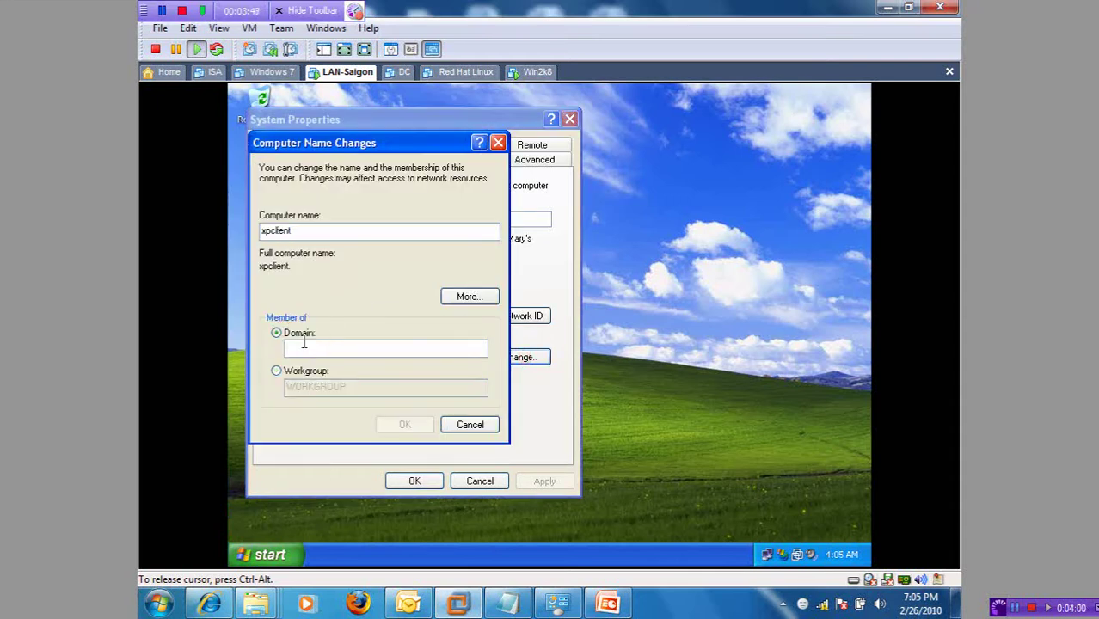
text(mcsa.com.)
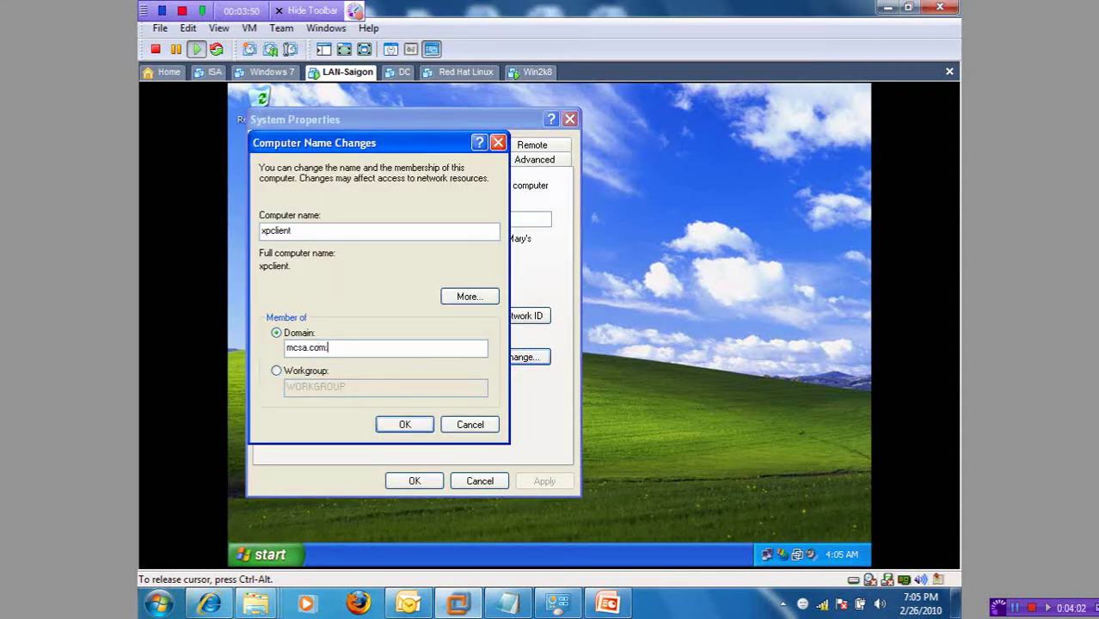
text(vn)
key(Return)
text(a)
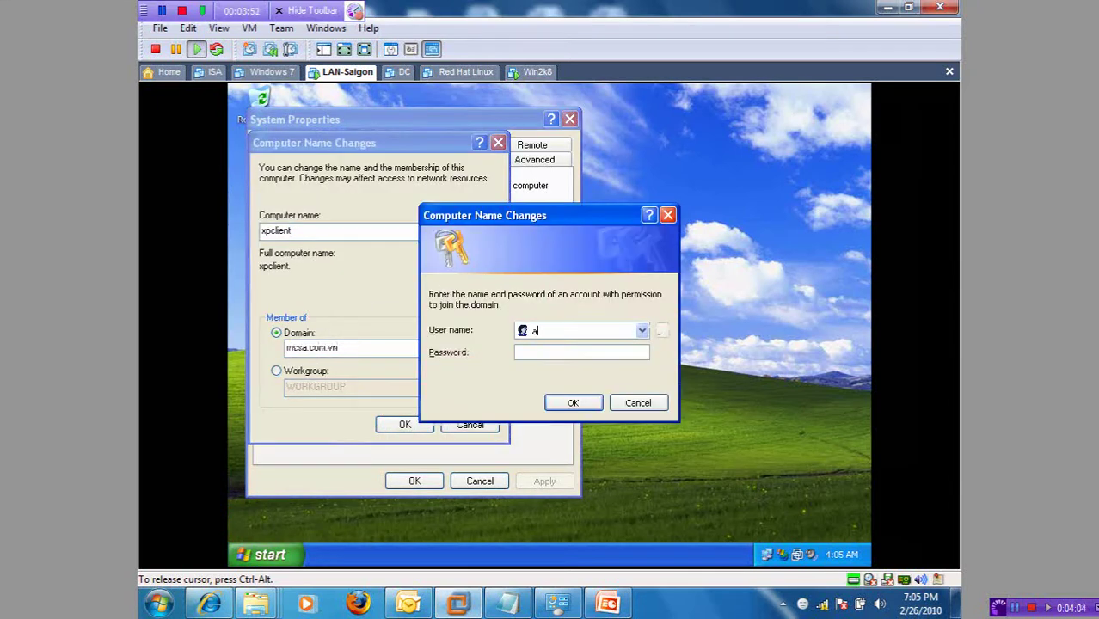
text(dministrator)
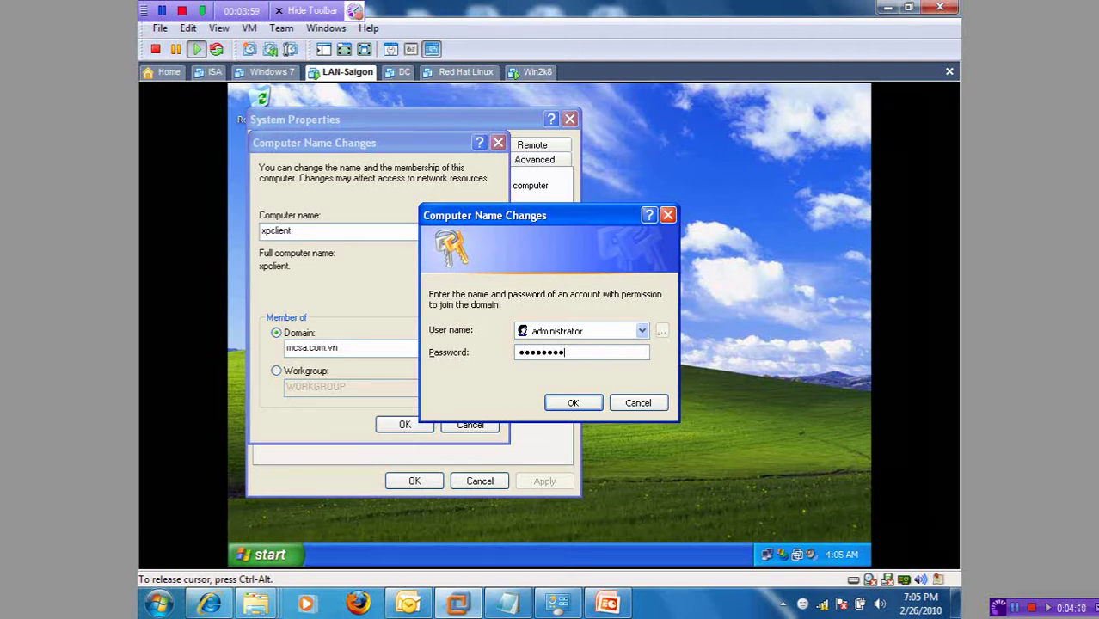
key(Return)
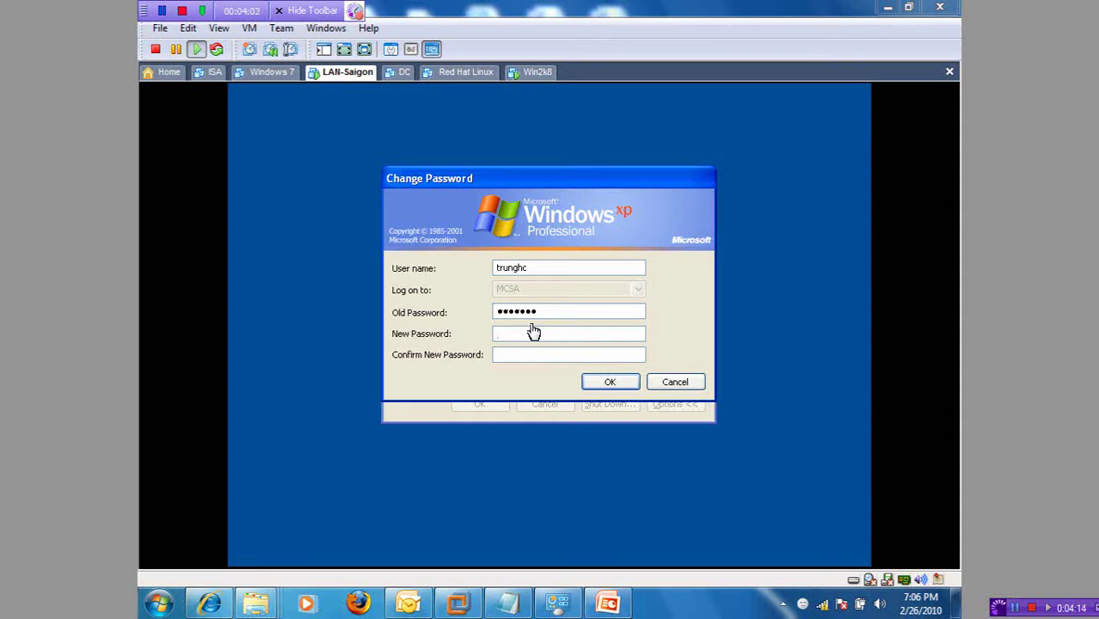
Step: Enter and confirm a new password for the domain user, then acknowledge the change
click(531, 334)
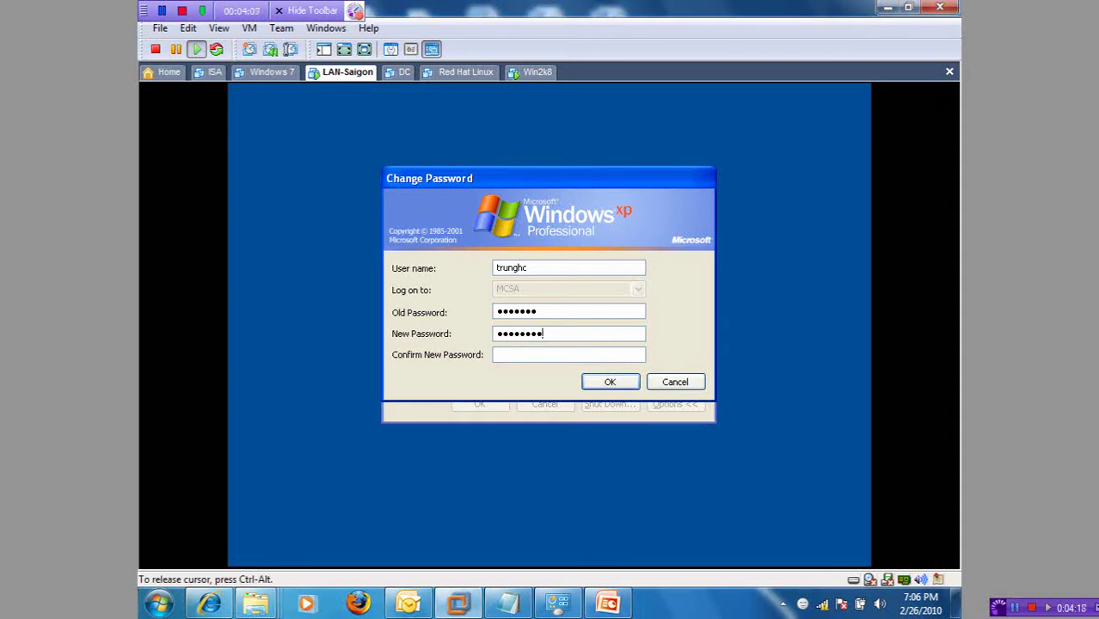
text(****)
key(Return)
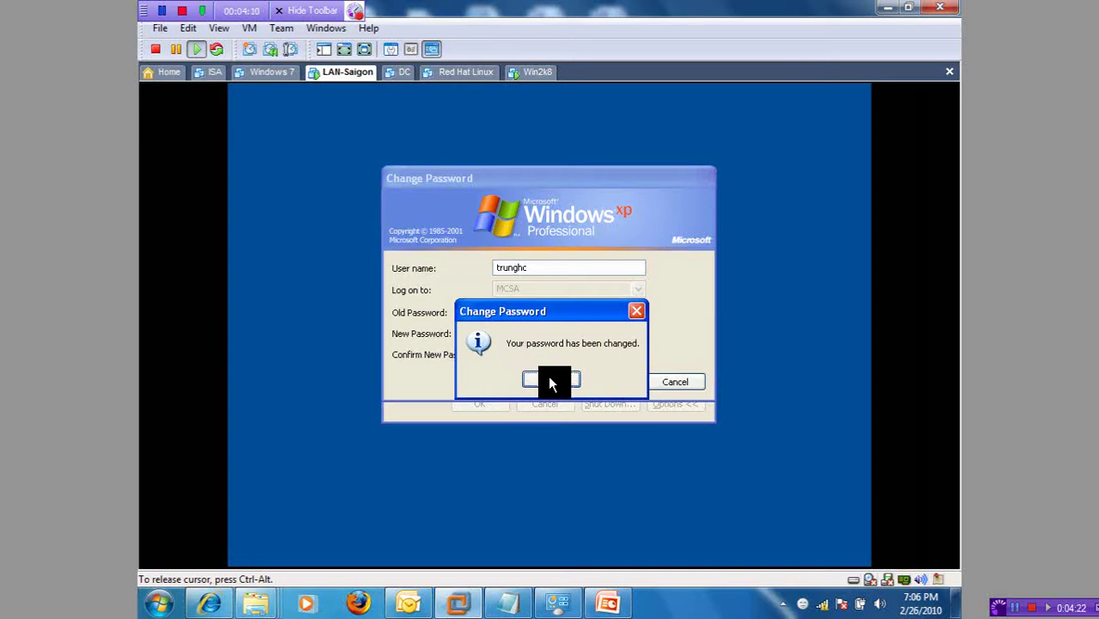
click(547, 375)
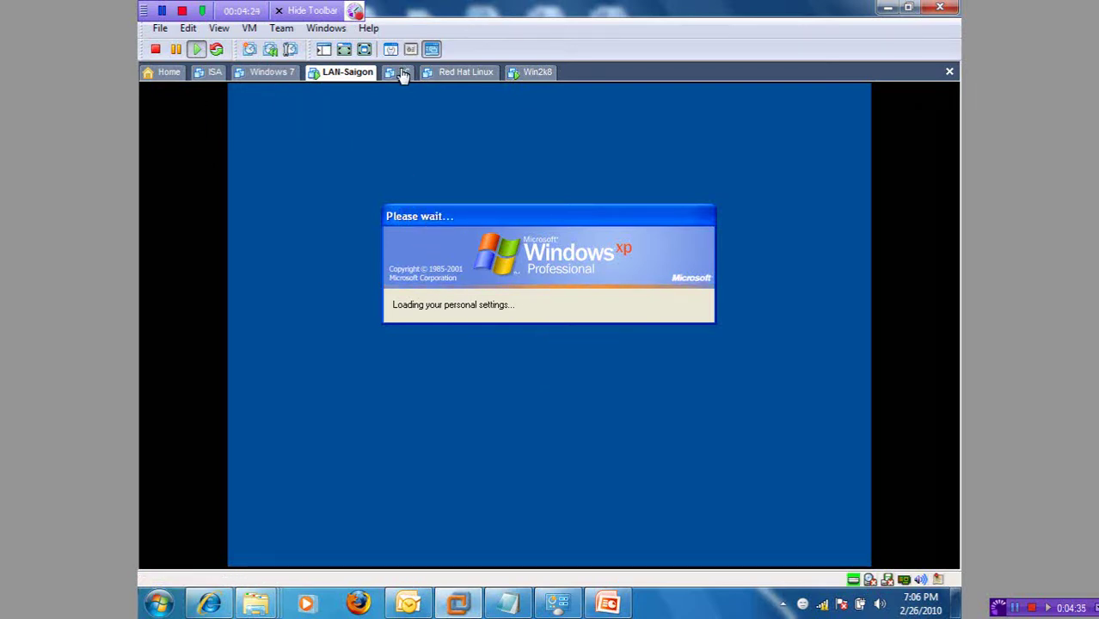
Step: On the Win2k8 server, review dulieuhethong's Security permissions without changes, then return to LAN-Saigon
click(535, 73)
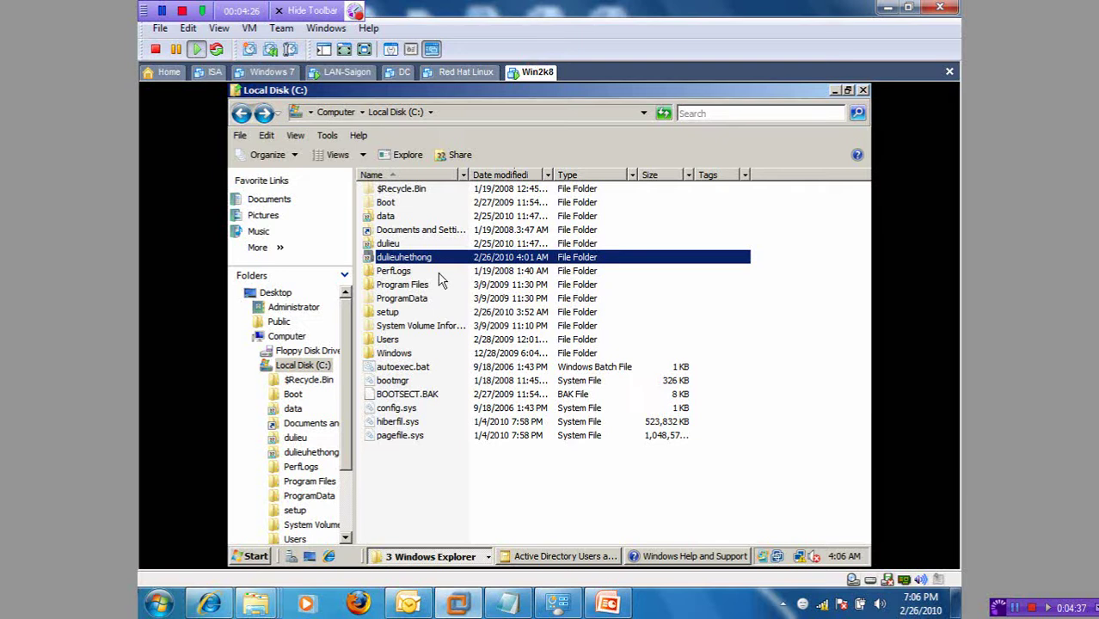
right_click(418, 260)
click(479, 441)
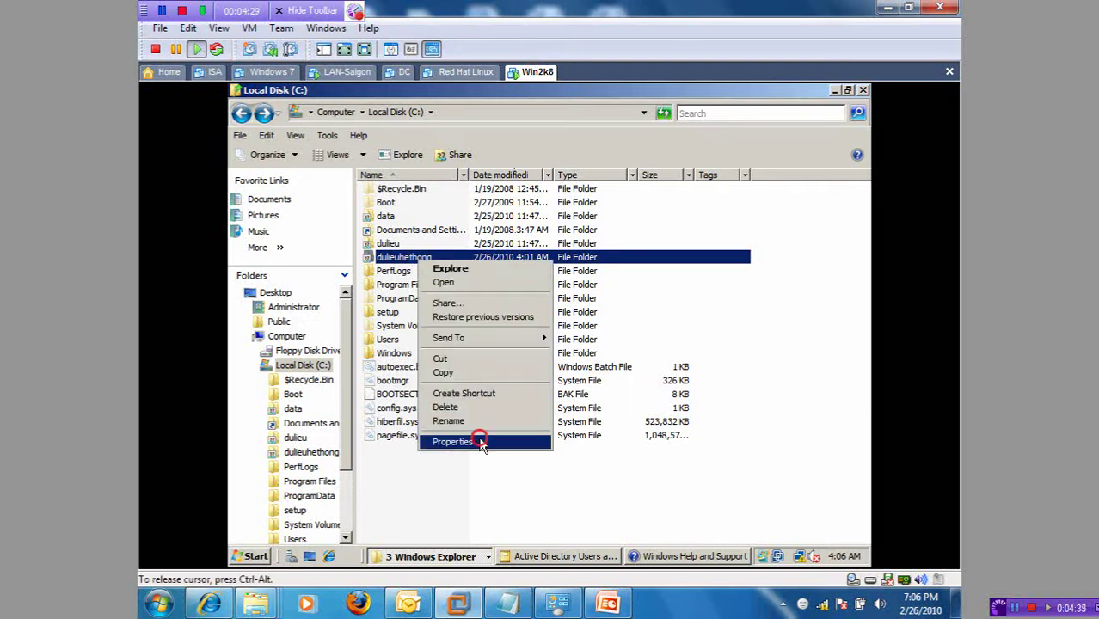
click(523, 191)
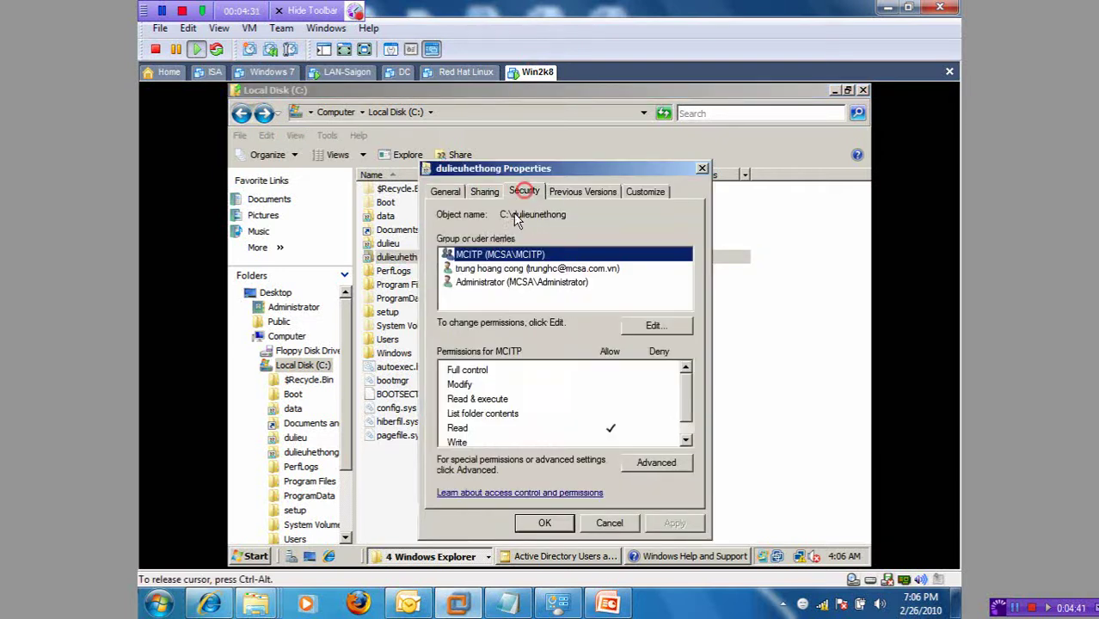
click(494, 270)
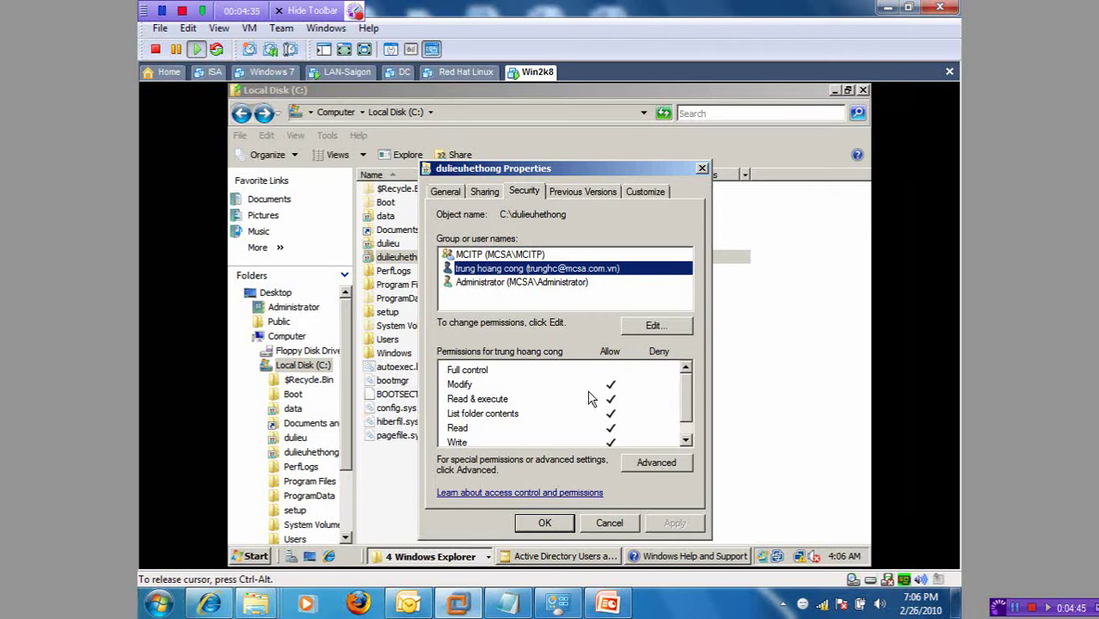
click(608, 523)
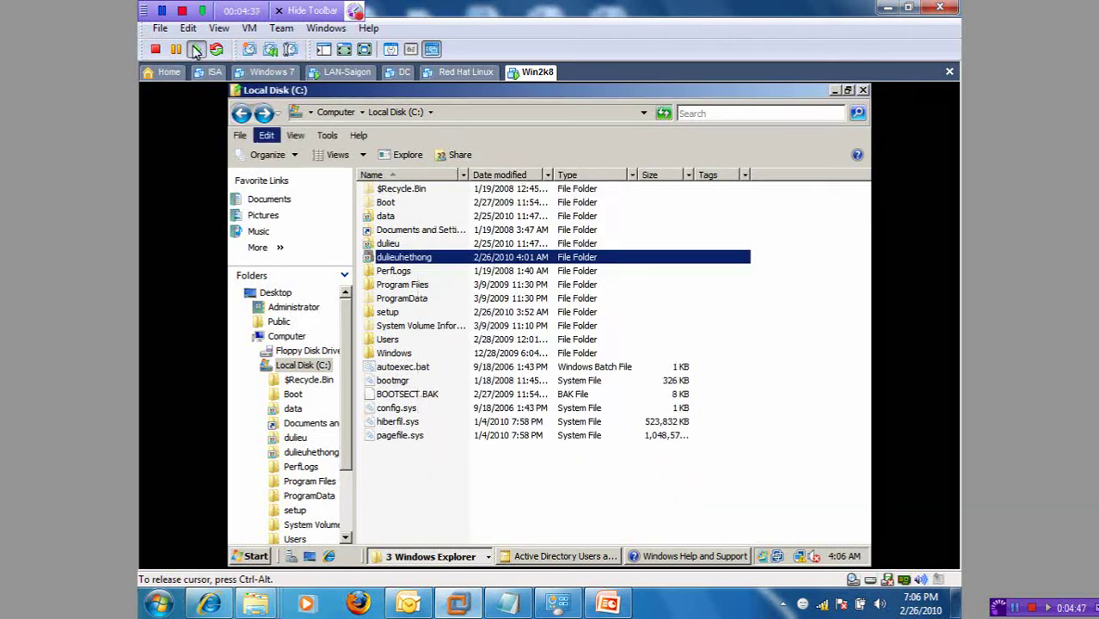
click(334, 74)
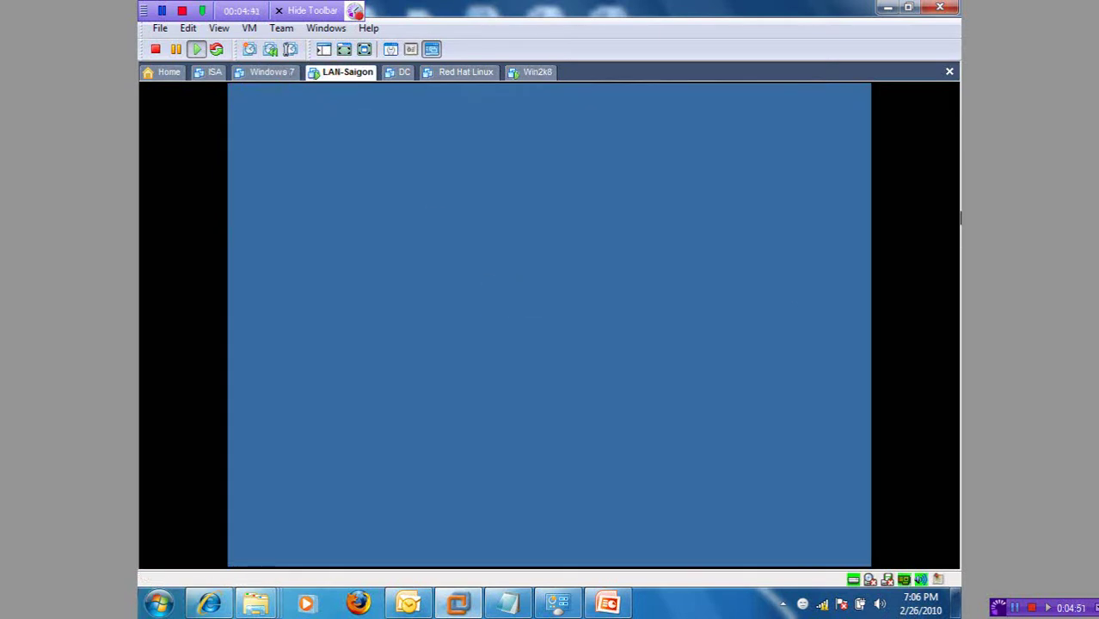
Step: From the XP guest's Run box, open \\server2008 to list its shared folders
click(642, 356)
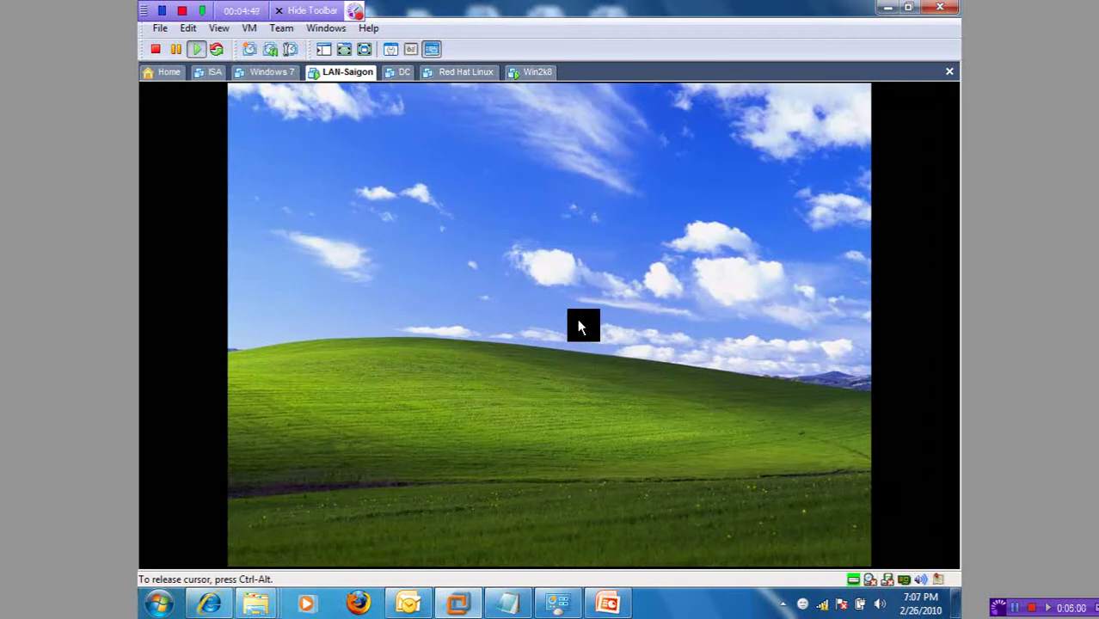
click(288, 555)
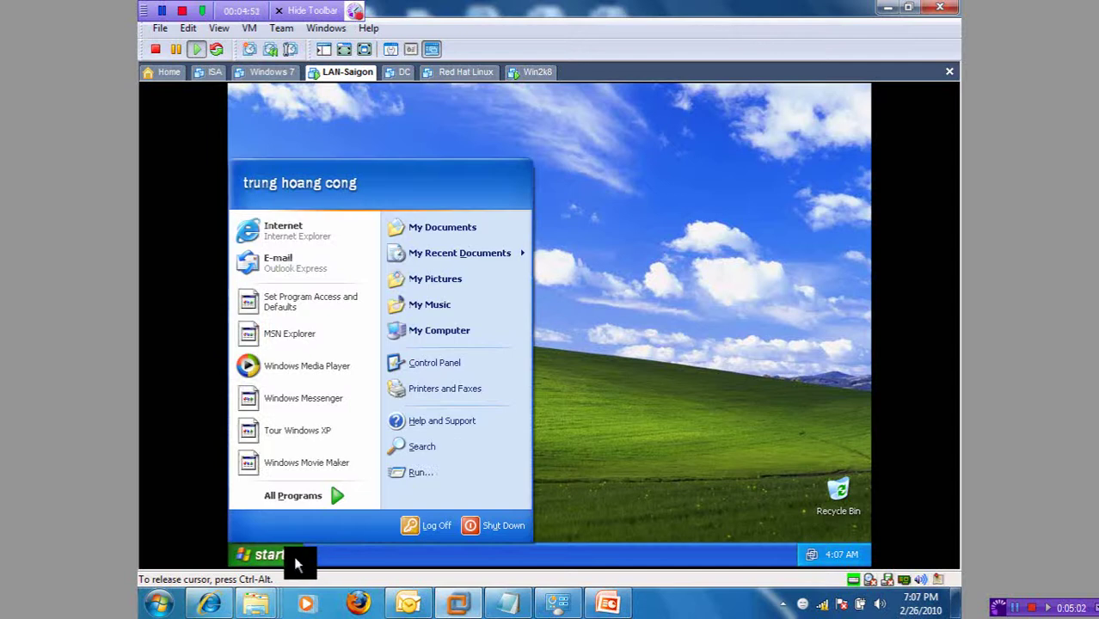
click(443, 475)
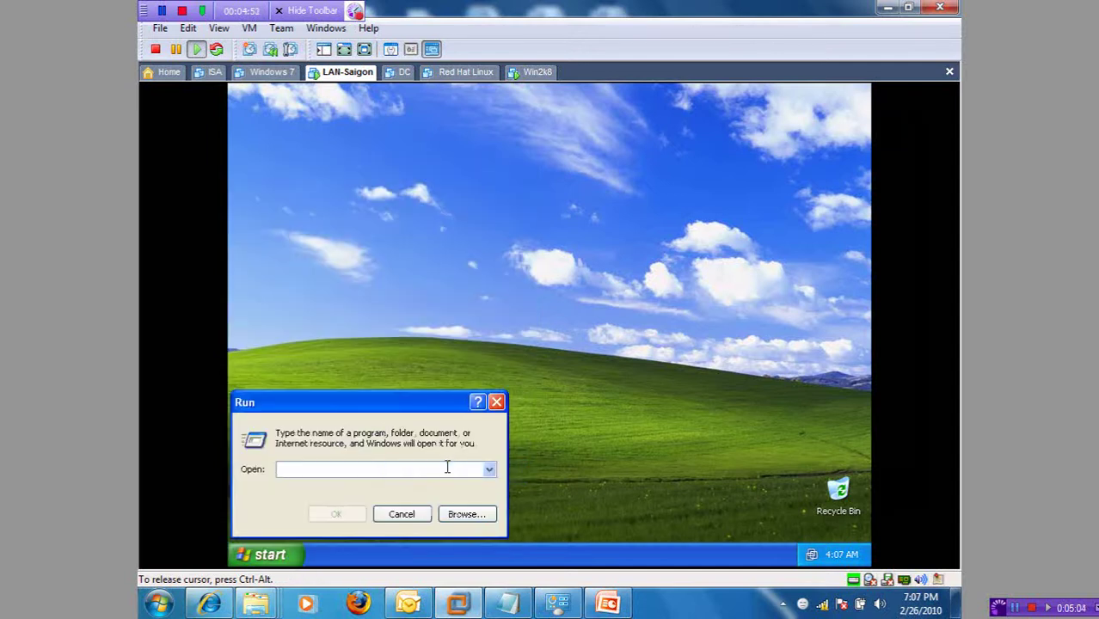
text(\\)
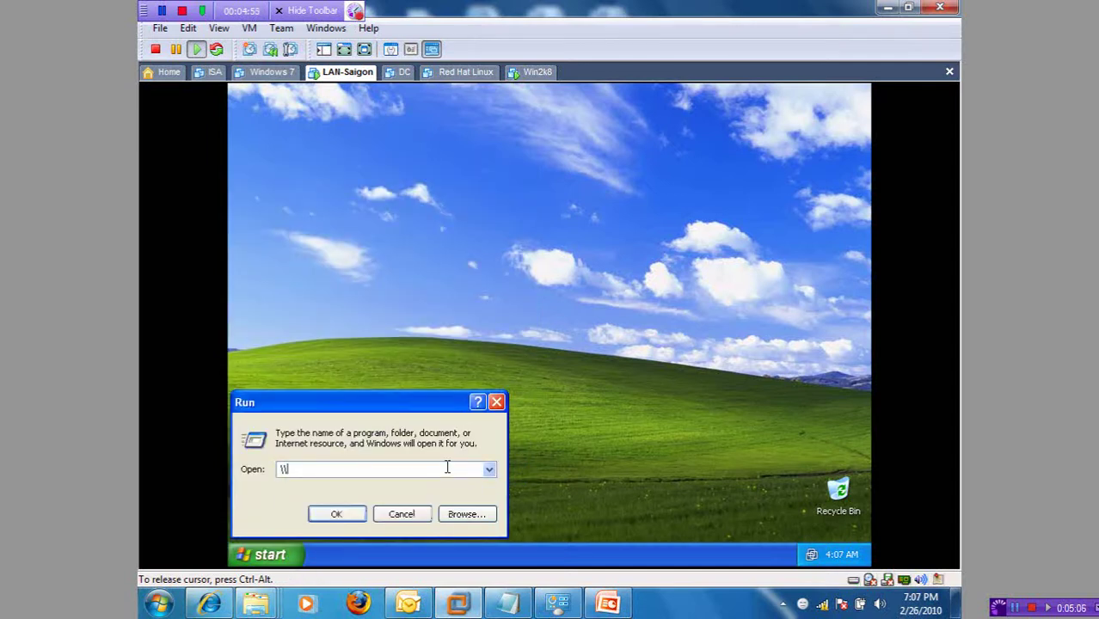
text(172)
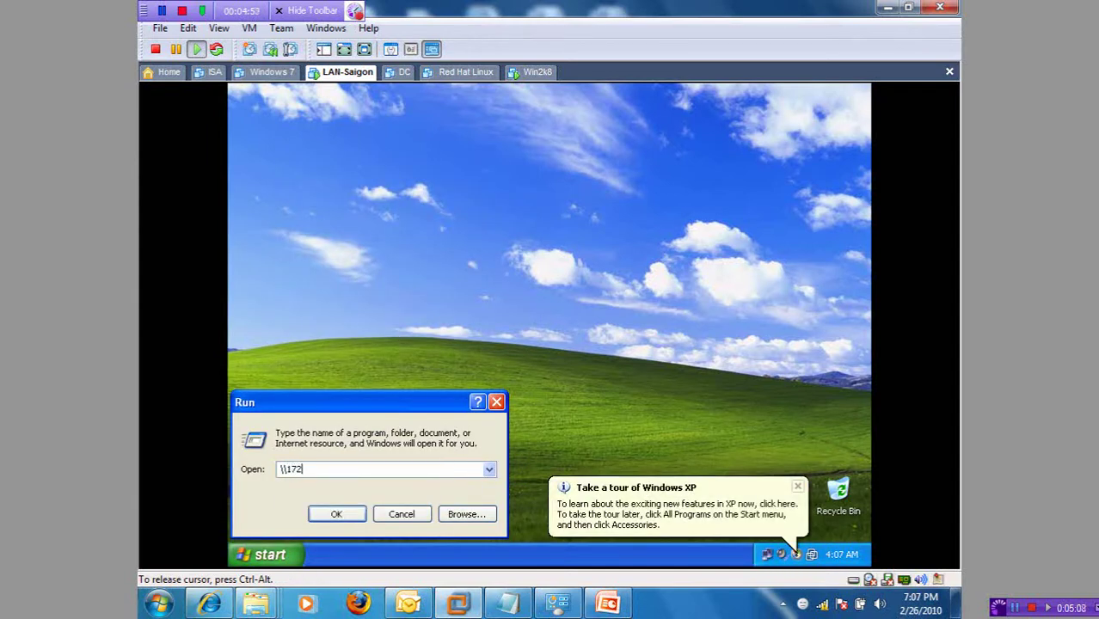
key(BackSpace)
key(BackSpace)
key(BackSpace)
key(BackSpace)
text(server2008)
key(Return)
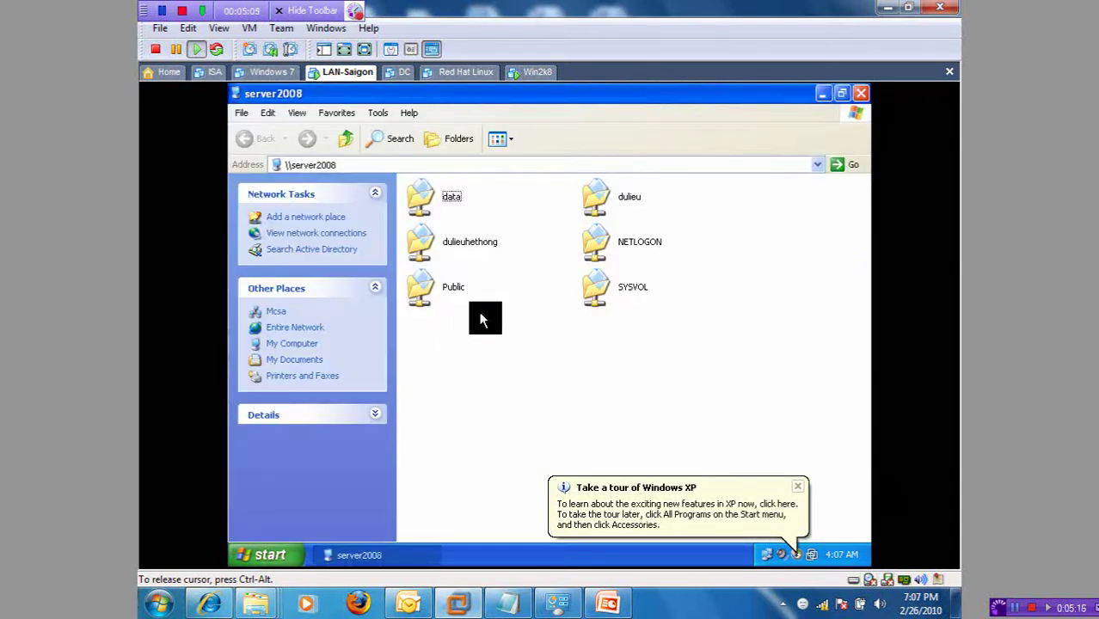
Step: Open the dulieuhethong share and create a new folder named hahah
double_click(459, 245)
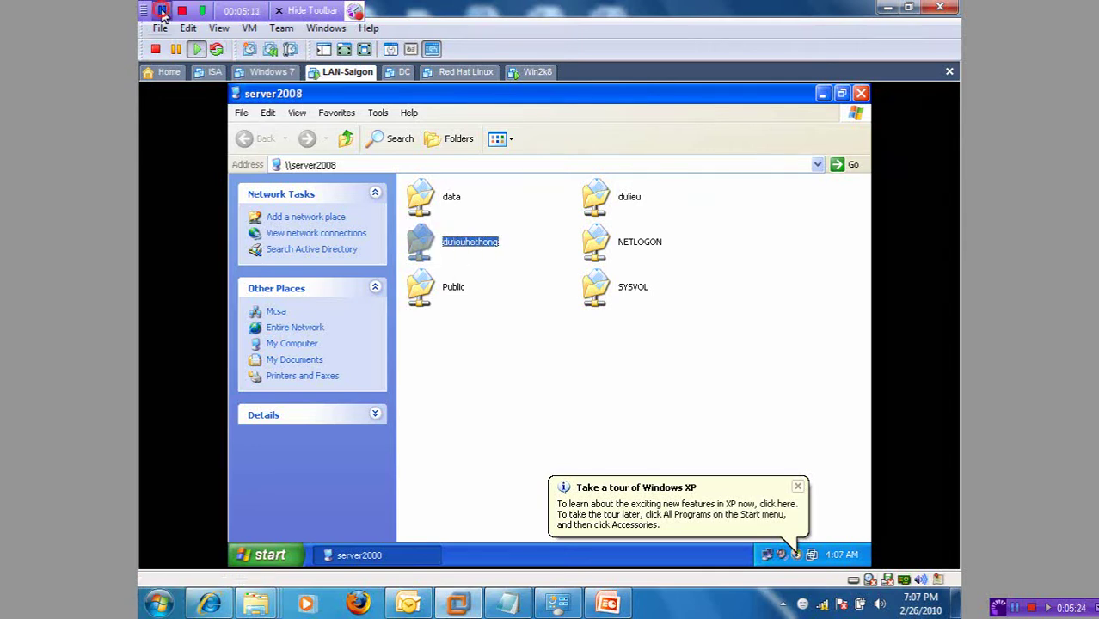
right_click(444, 254)
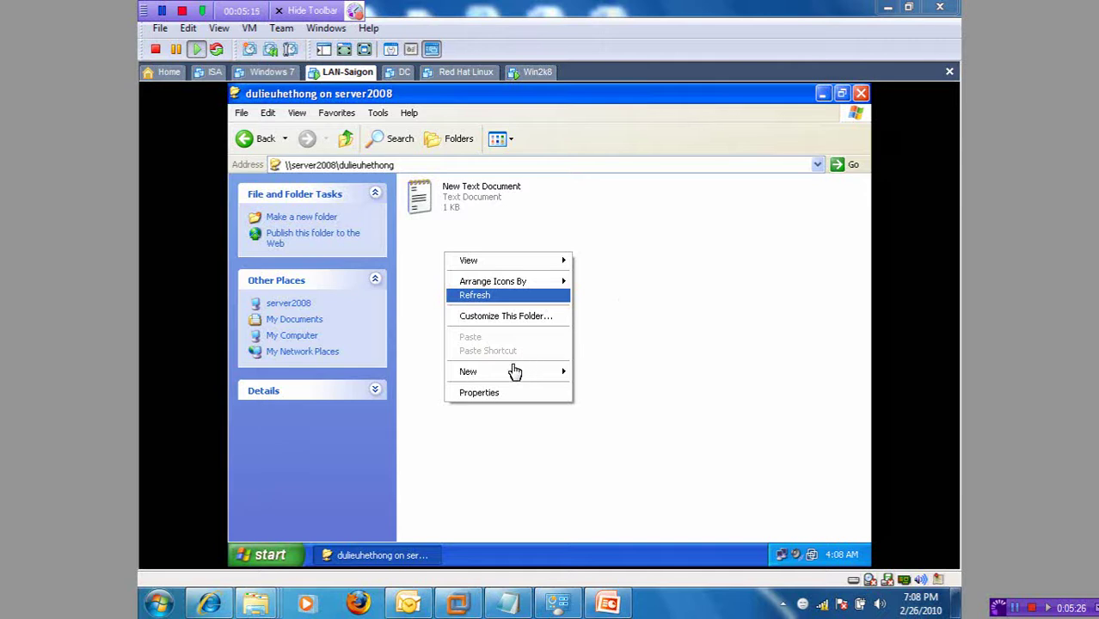
mouse_move(516, 372)
click(597, 373)
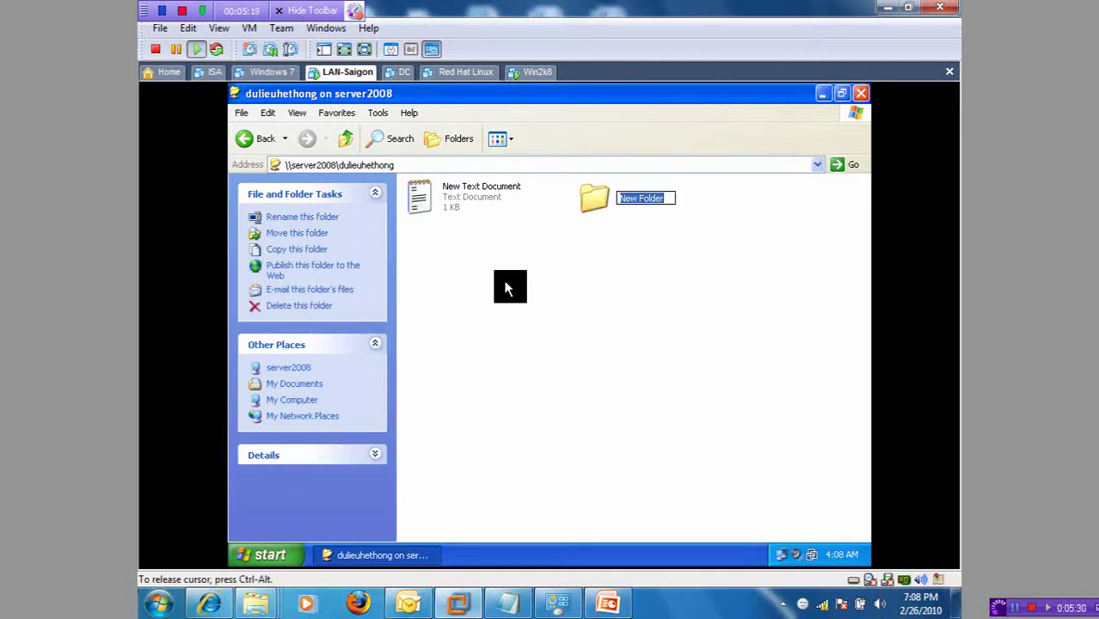
text(hahah)
key(Return)
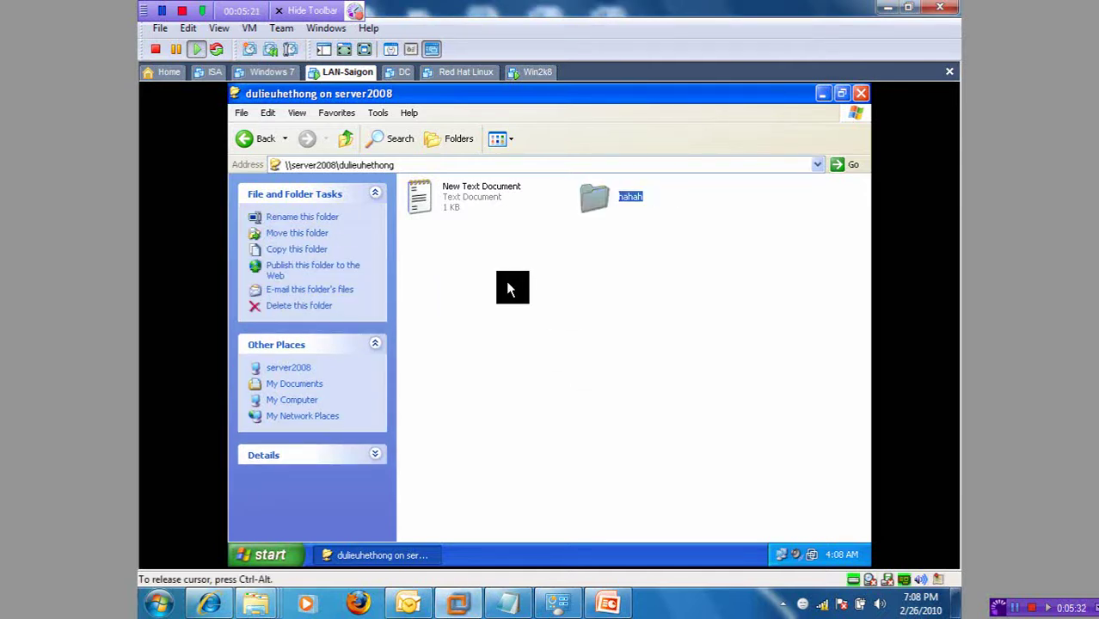
Step: Delete the hahah folder, confirming the deletion
click(591, 203)
key(Delete)
key(Return)
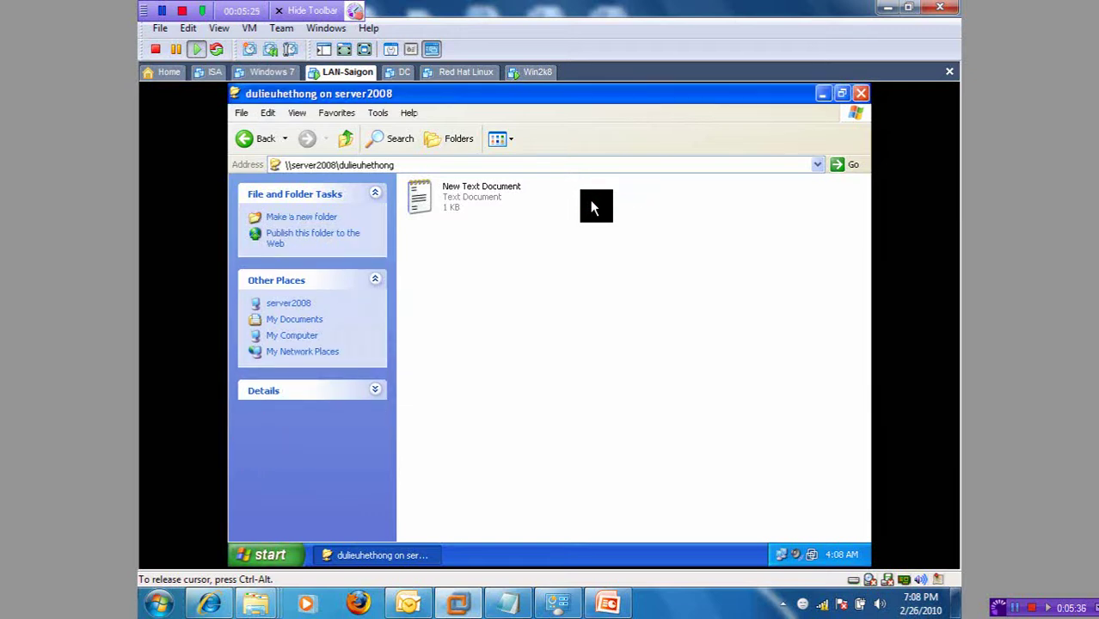
Step: Inspect New Text Document's Security permissions and close Properties without changes
right_click(434, 194)
click(508, 390)
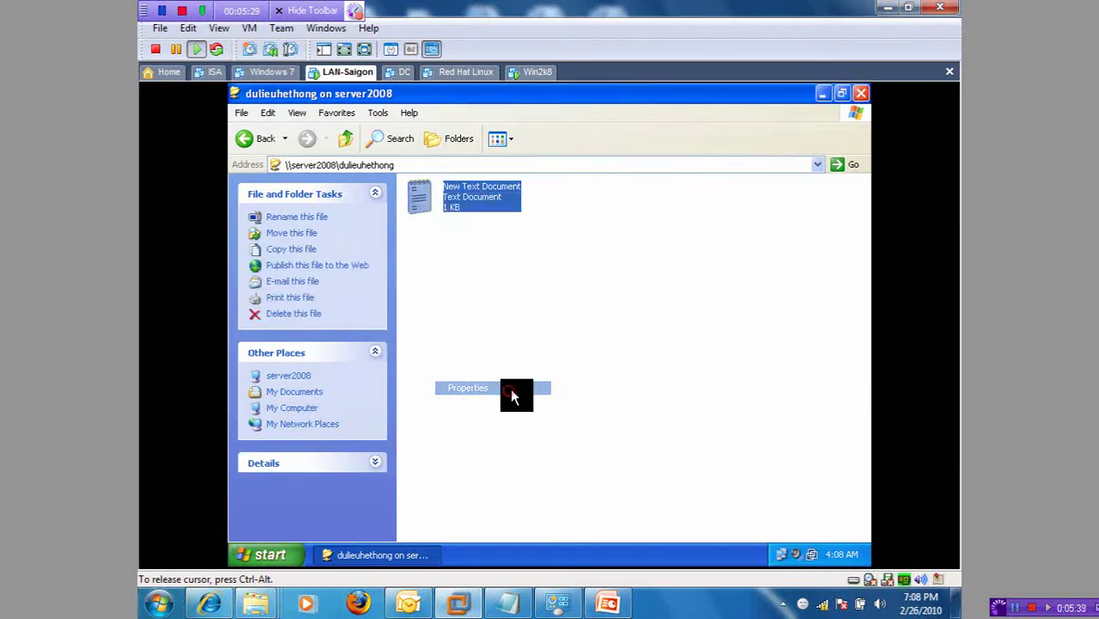
click(500, 167)
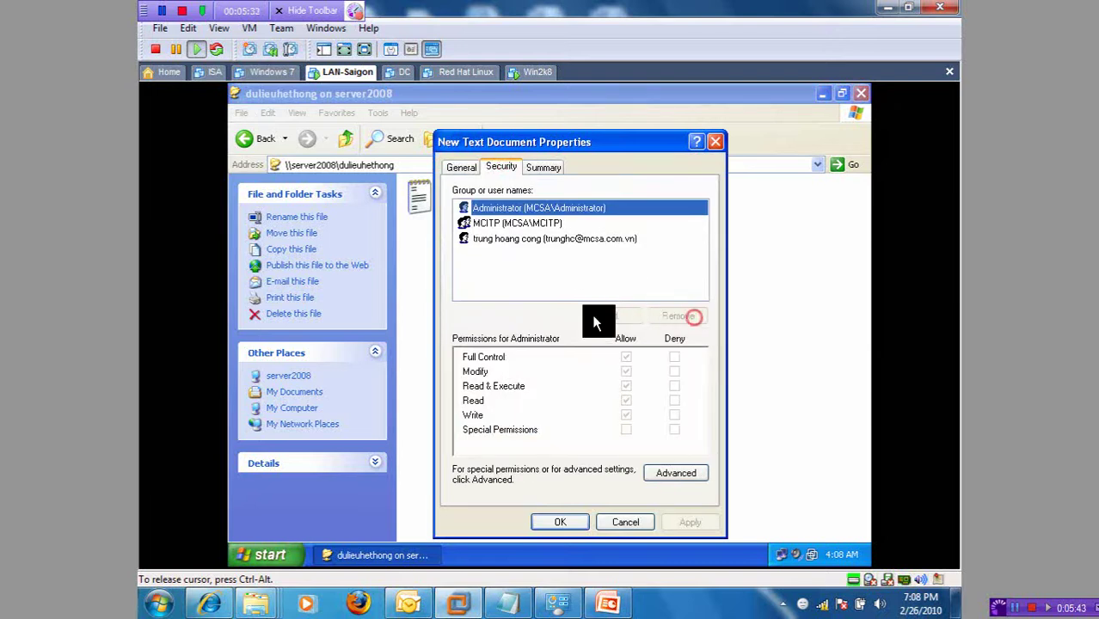
click(649, 316)
click(625, 522)
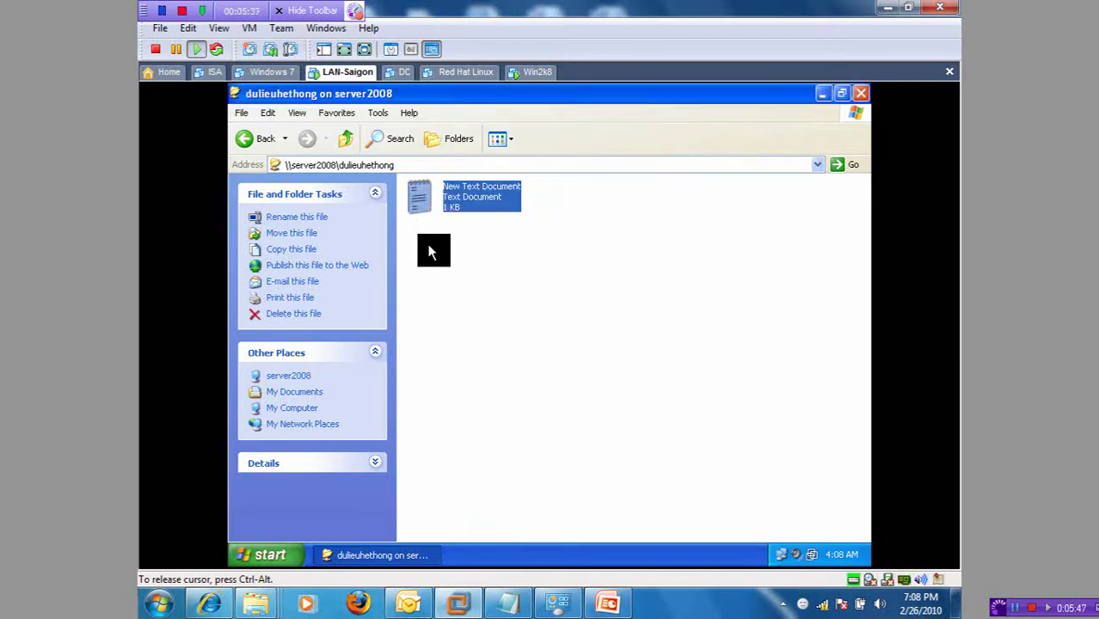
Step: Rename New Text Document to daha
right_click(430, 206)
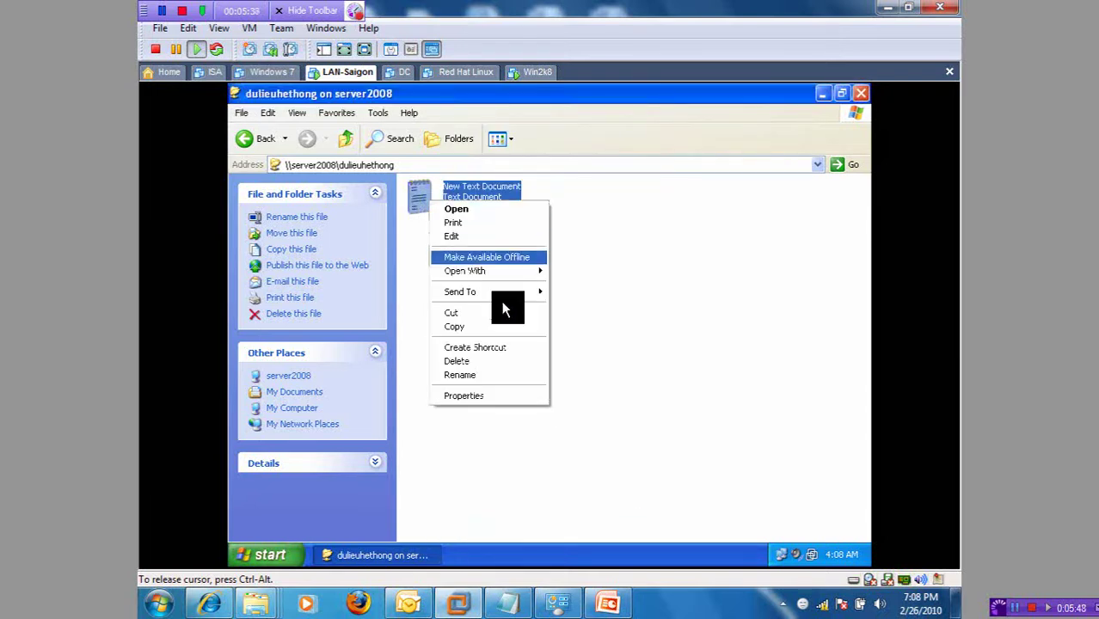
click(496, 377)
text(daha)
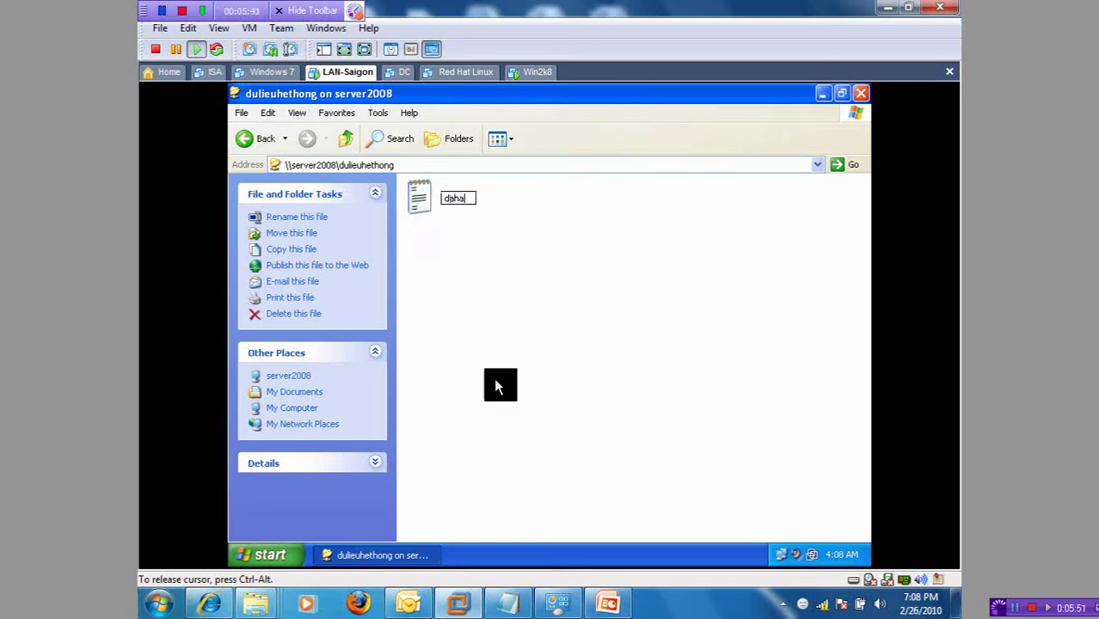
click(494, 378)
right_click(457, 206)
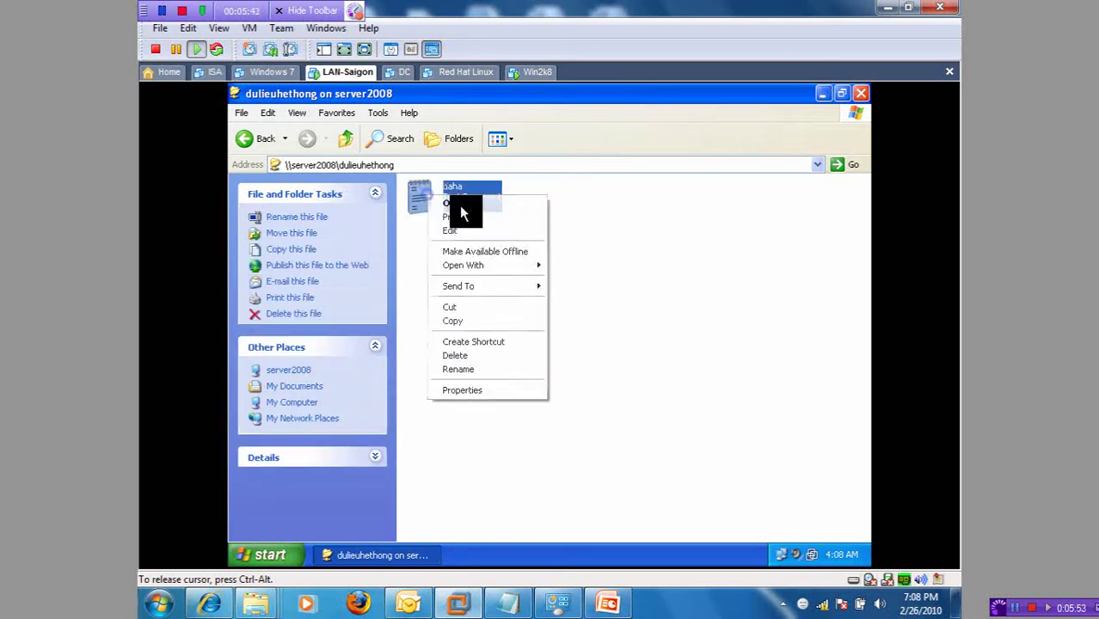
Step: Open daha in Notepad, add the line 'ldhfisfhkshdfkhs', and save it on closing
click(455, 204)
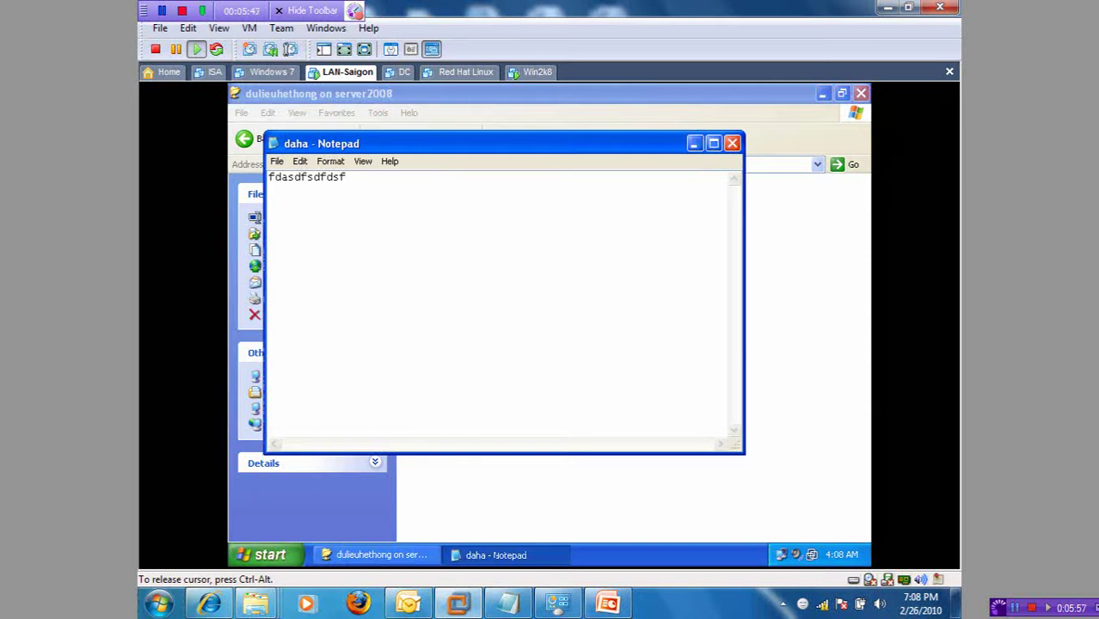
key(Return)
text(ldhfisfhkshdfkhsldflsjdp)
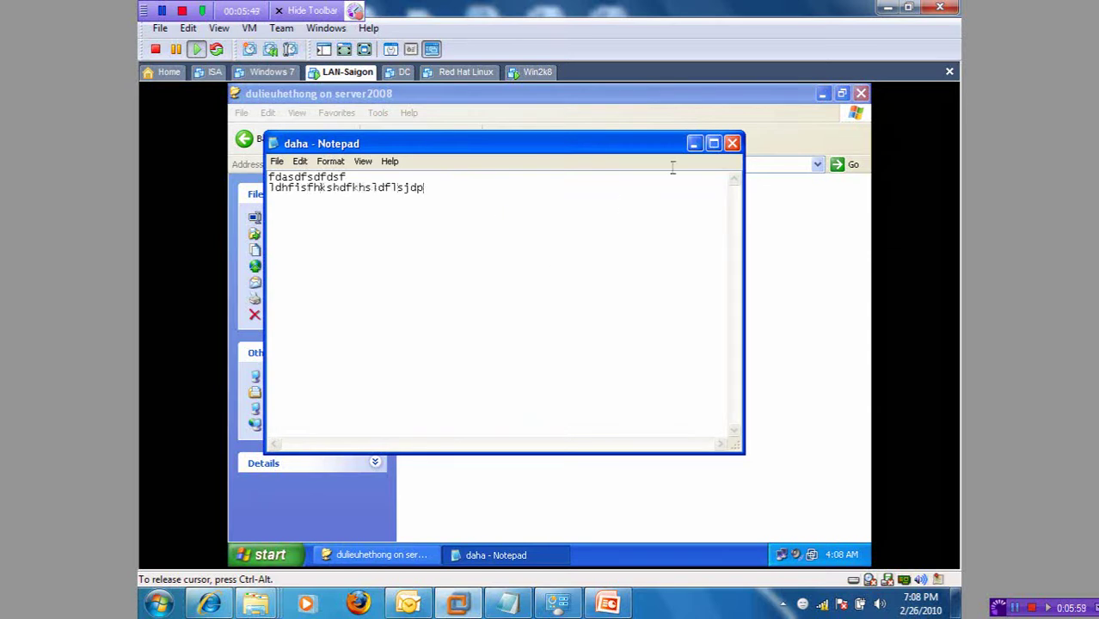
click(738, 143)
click(501, 365)
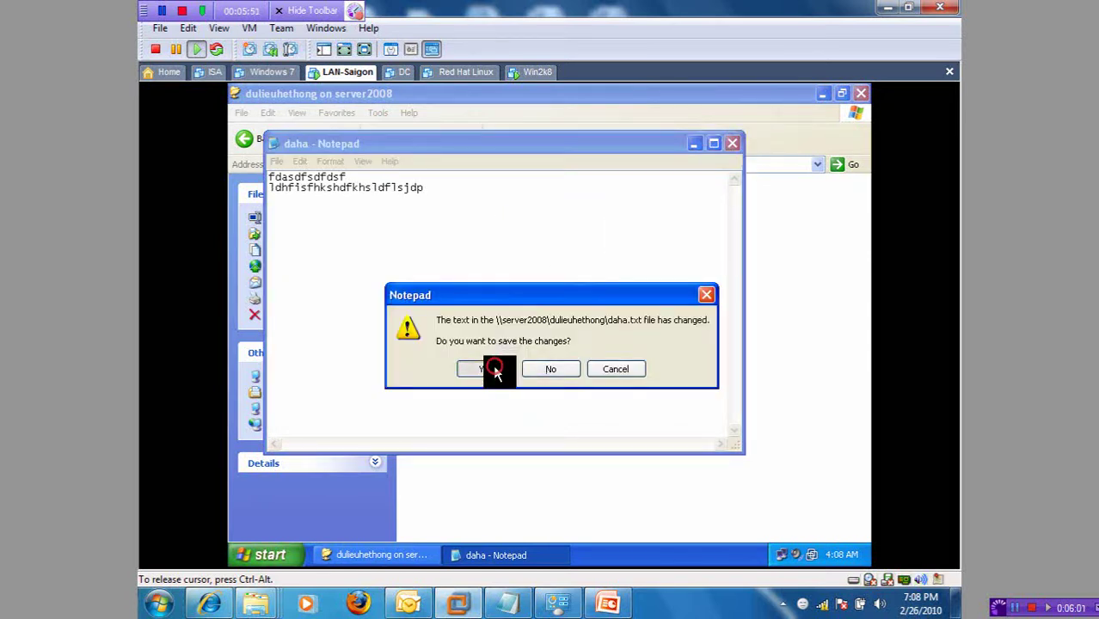
Step: Delete daha from the share, confirming the deletion
key(Delete)
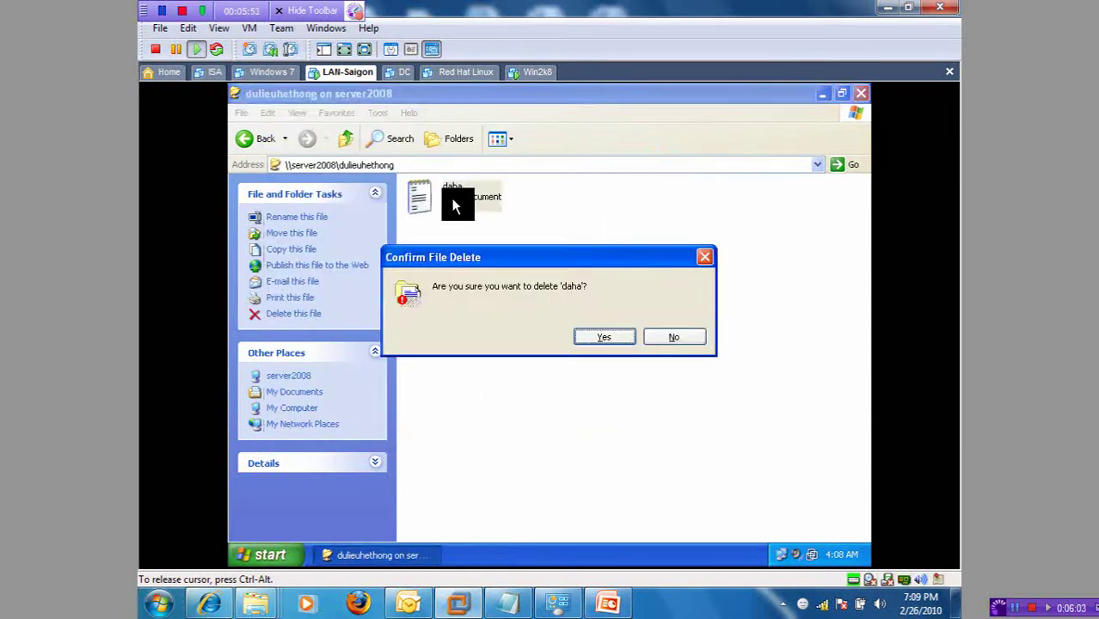
key(Return)
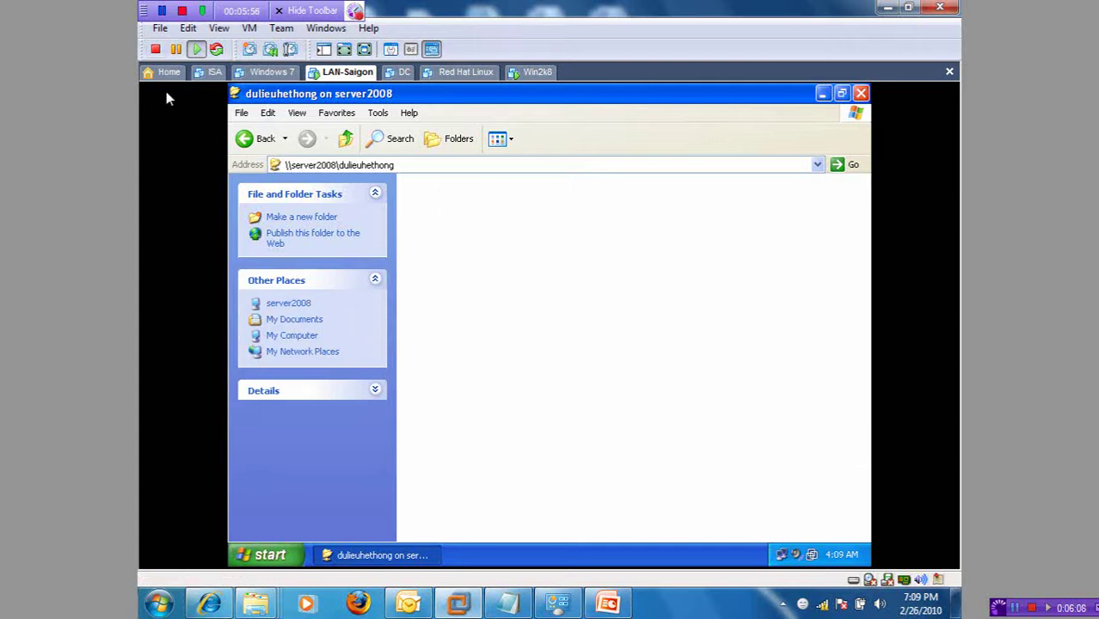
click(181, 10)
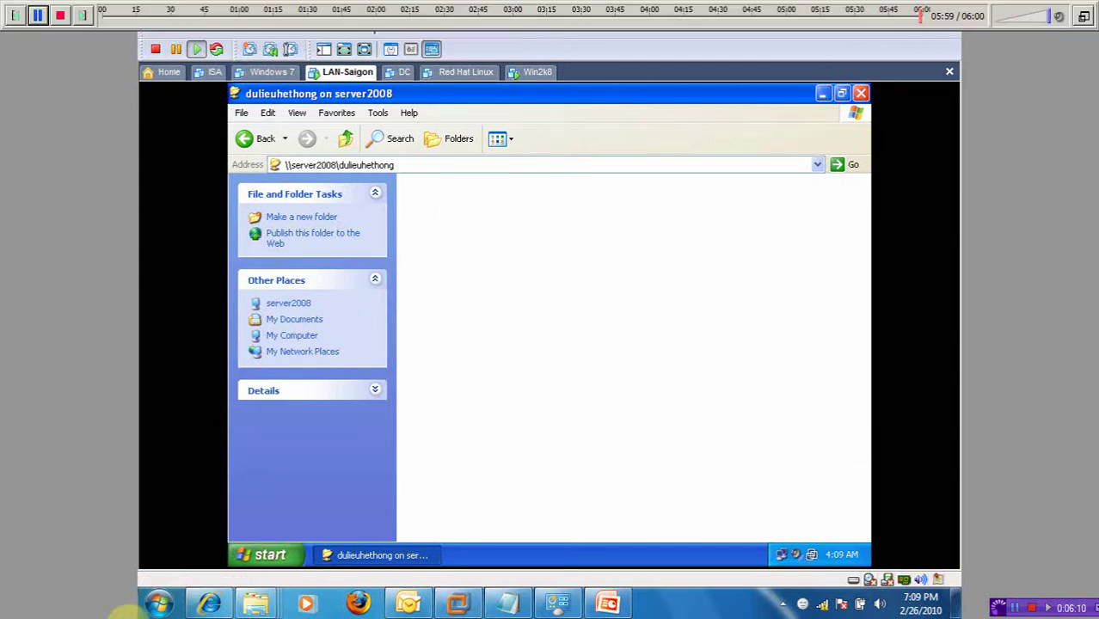